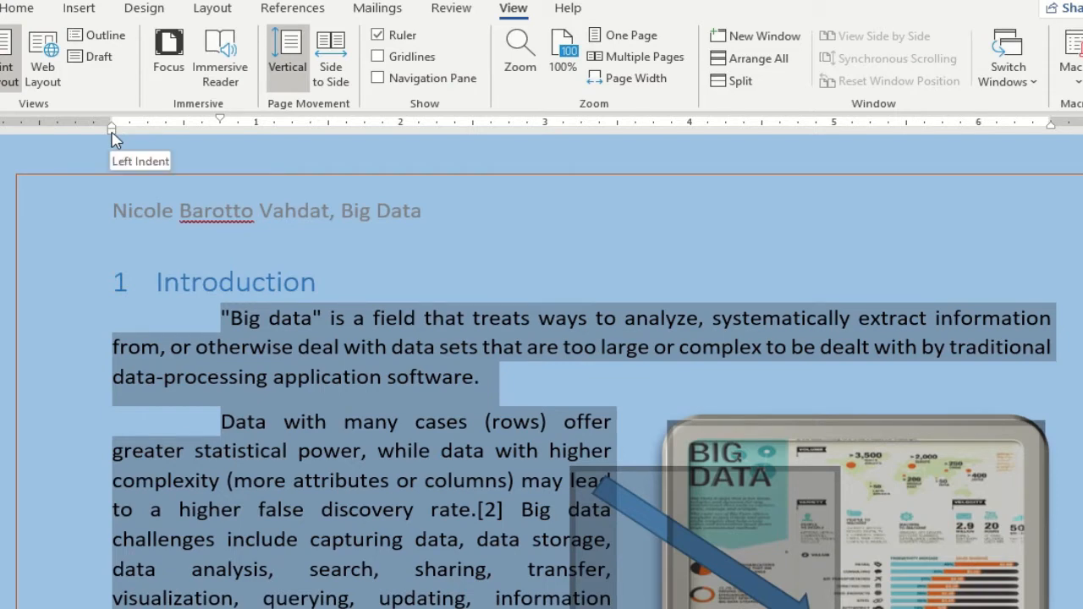
Step: Deselect the text in the Big Data document and create a new blank document
{"action": "mouse_move", "coordinate": [112, 135]}
{"action": "left_mouse_down"}
{"action": "mouse_move", "coordinate": [320, 161]}
{"action": "mouse_move", "coordinate": [115, 162]}
{"action": "left_mouse_up"}
{"action": "left_click", "coordinate": [373, 317]}
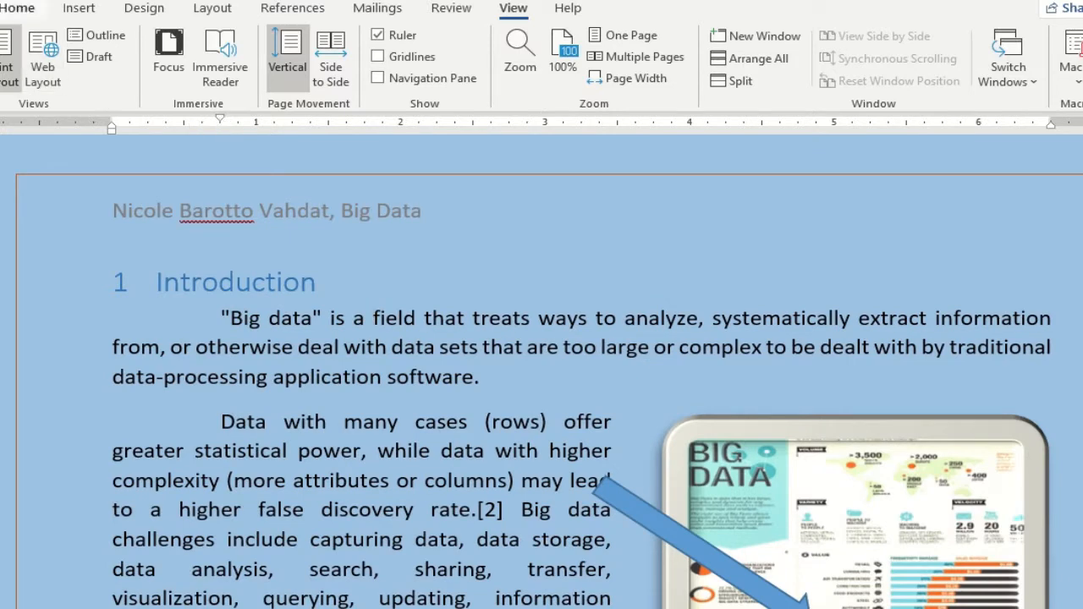
{"action": "left_click", "coordinate": [0, 7]}
{"action": "left_click", "coordinate": [200, 153]}
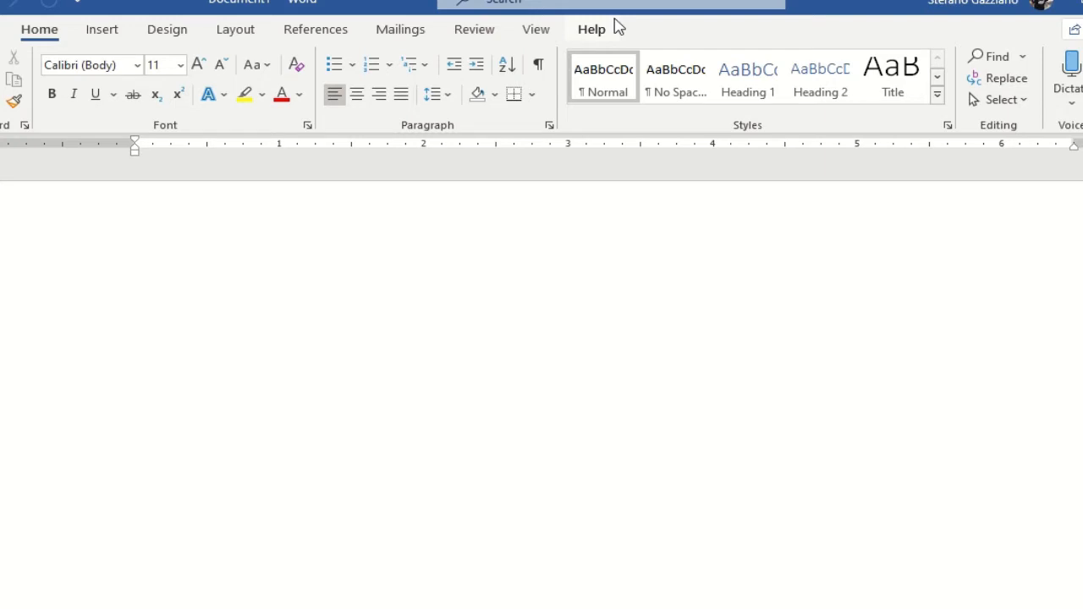
Step: Write the first timeline entry as 2020, a tab, and "First lesson online at JCU"
{"action": "type", "text": "2020\tFirst "}
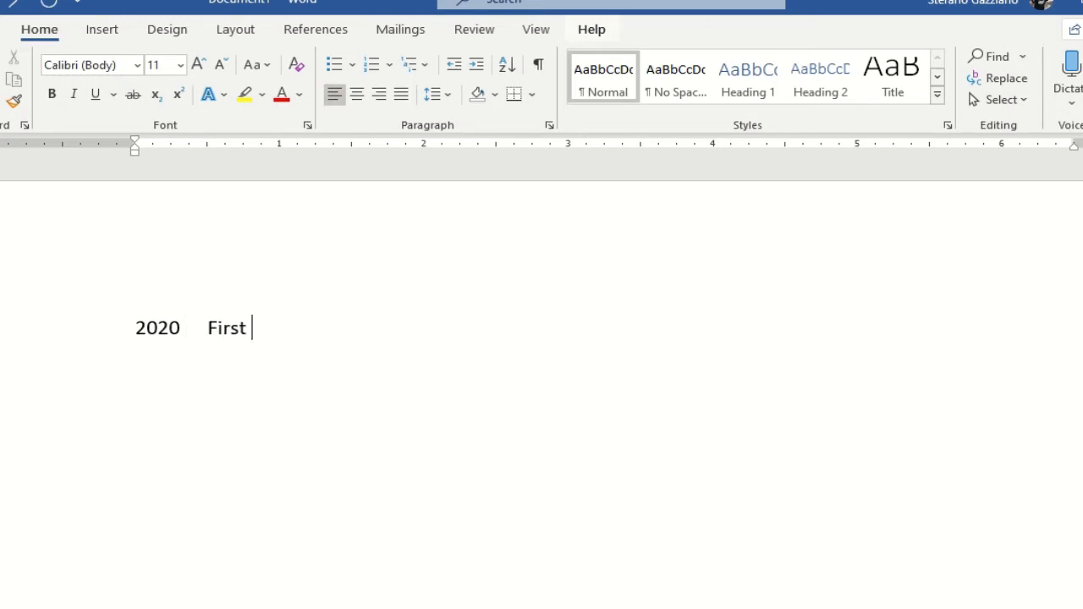
{"action": "type", "text": "lesson onli"}
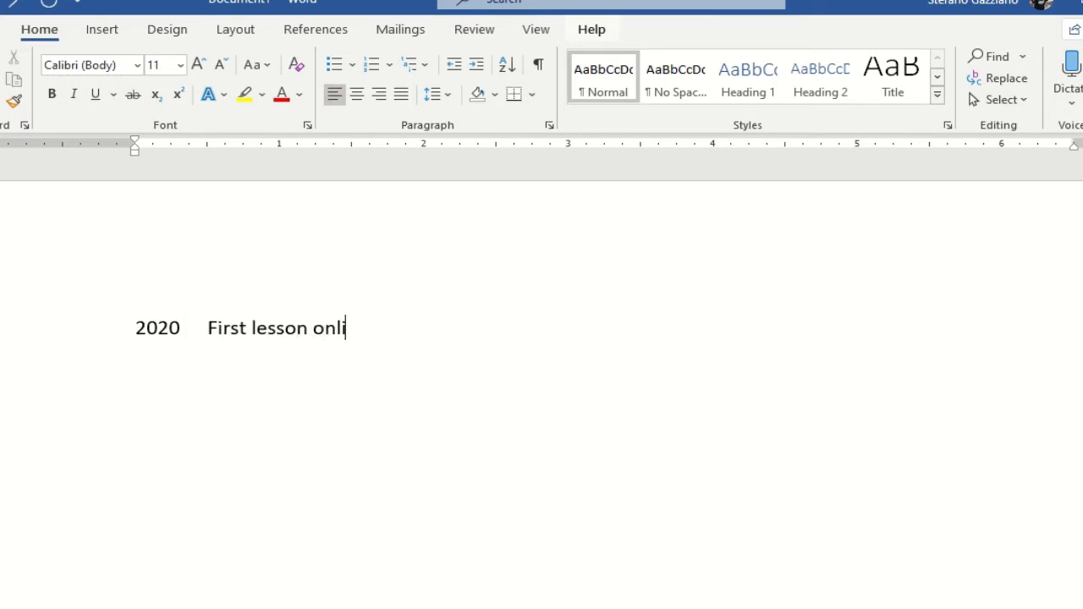
{"action": "type", "text": "ne at JCU"}
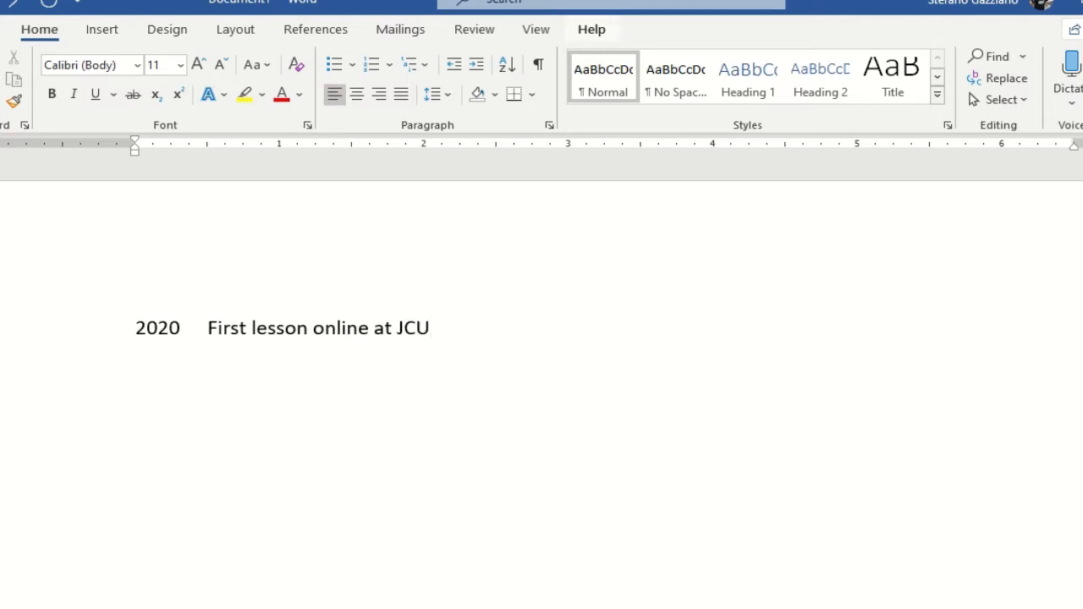
Step: Add a second entry below as 2021, a tab, and "Second term of classes online at JCU"
{"action": "key", "text": "Return"}
{"action": "type", "text": "2021\tSec"}
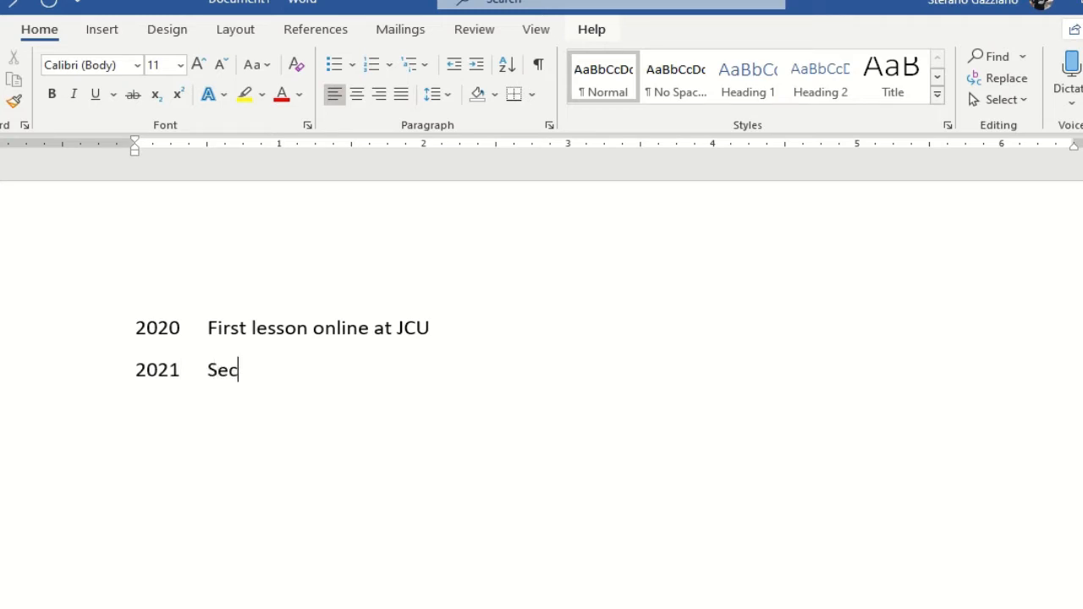
{"action": "type", "text": "ond term "}
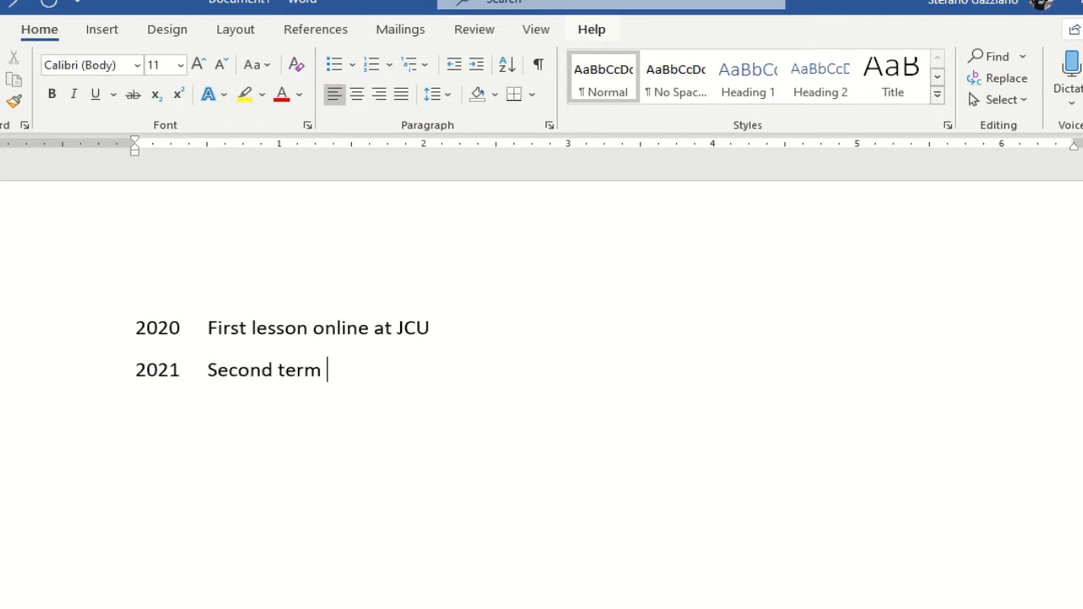
{"action": "type", "text": "of classes on"}
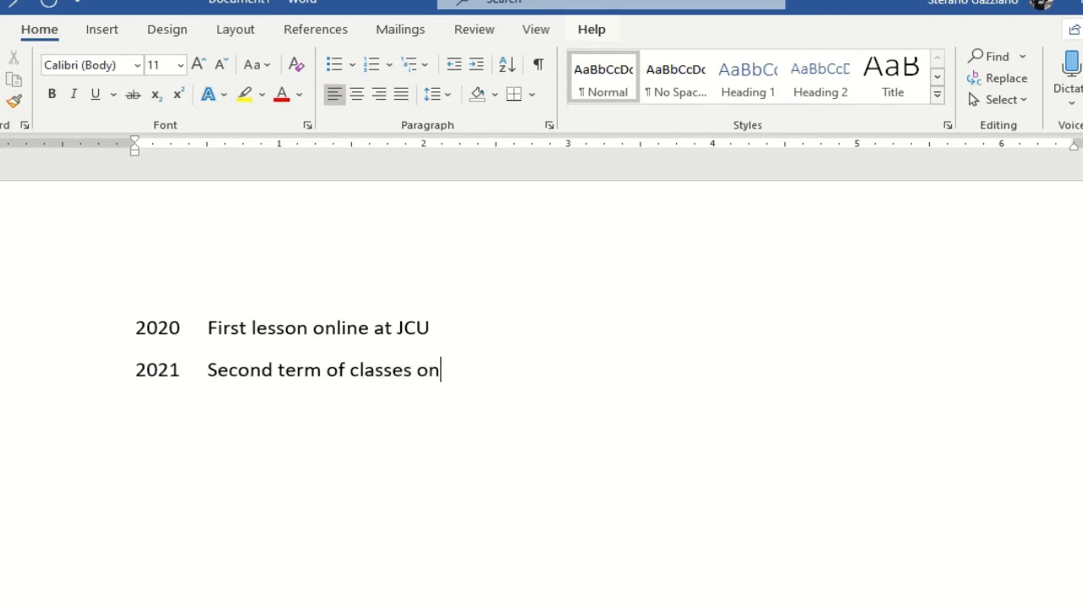
{"action": "type", "text": "line at JCU "}
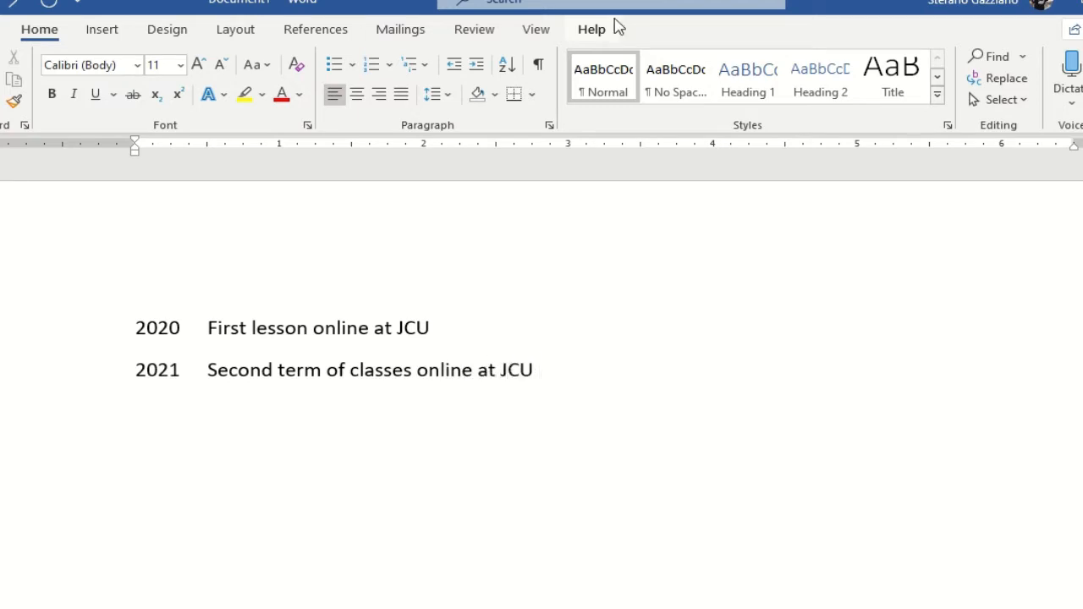
Step: Extend the 2021 entry with random filler text until it wraps well into a second line
{"action": "type", "text": " asnc "}
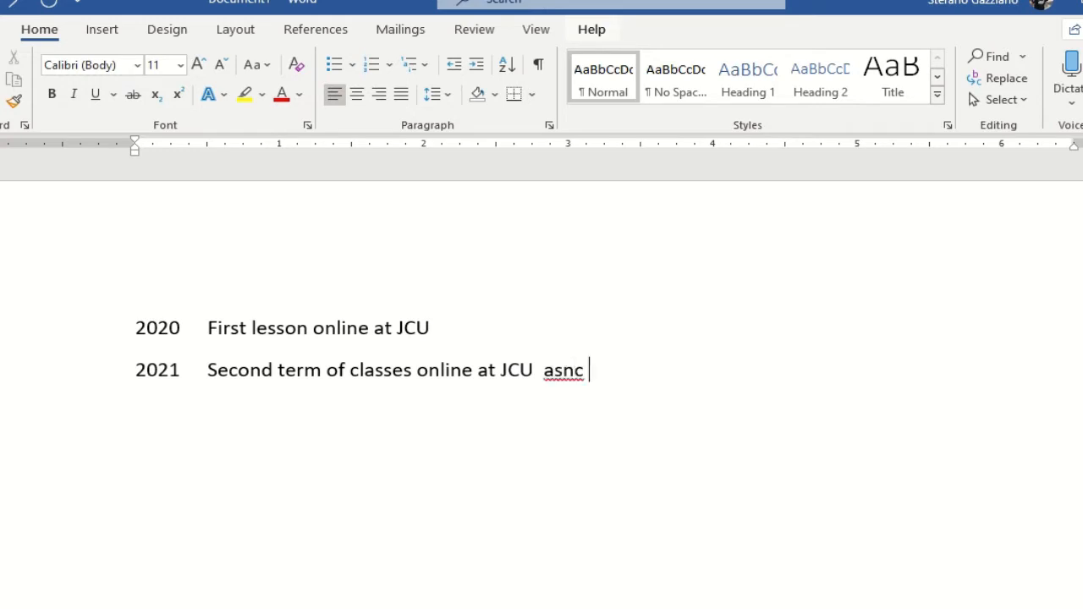
{"action": "type", "text": "asnmc asmc acs asnmasmnamsdmn"}
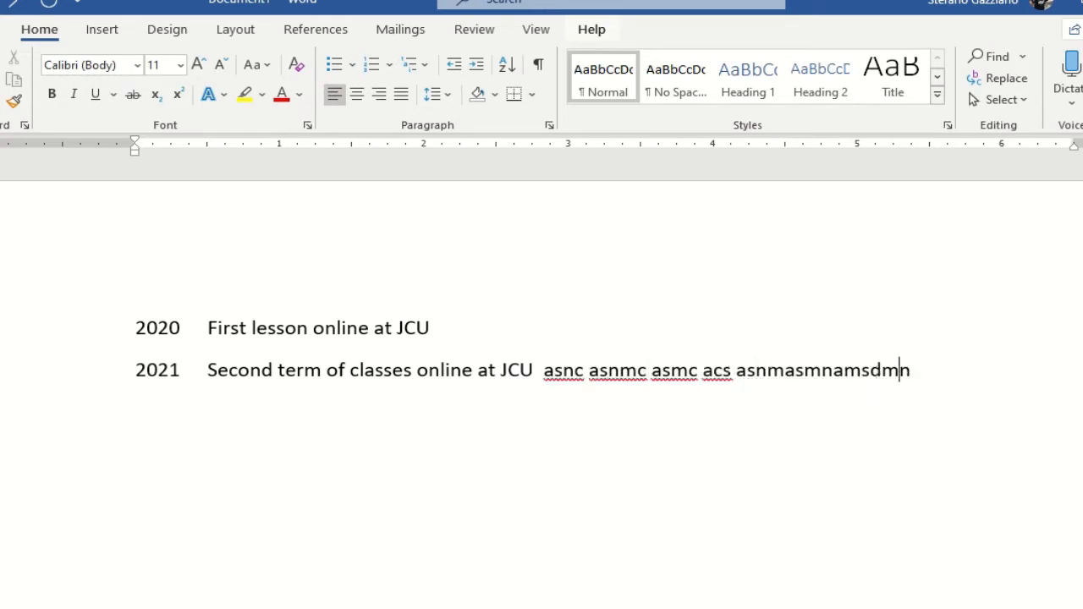
{"action": "type", "text": "asdnmasd asnmdams damnsd d anmas "}
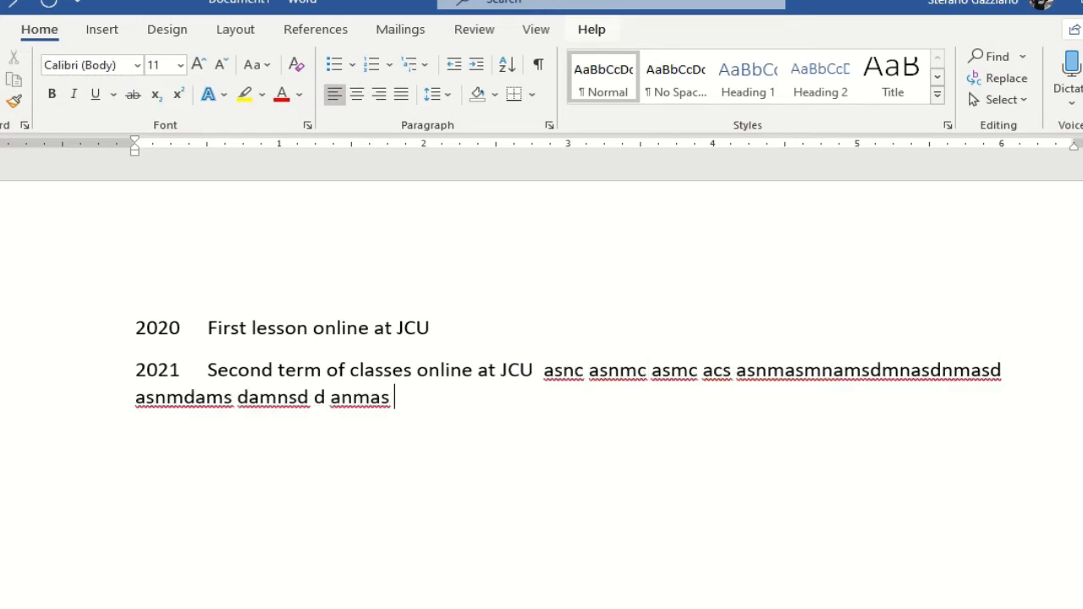
{"action": "type", "text": "asd ad asdmn dam asd amsdn amsd nm"}
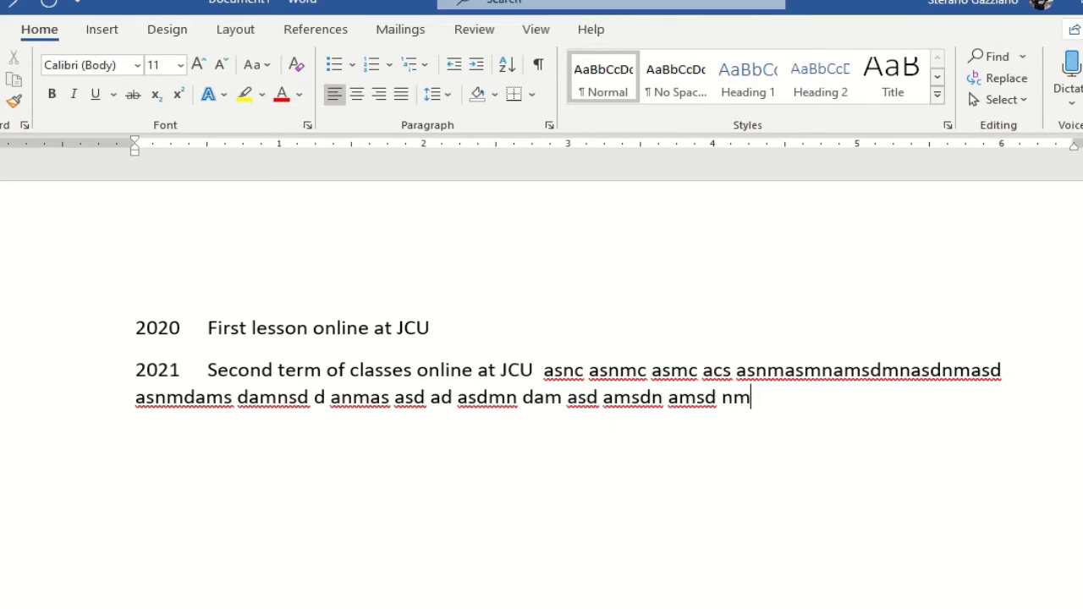
Step: Set a 0.5-inch hanging indent on the 2021 paragraph so its wrapped line aligns with the tabbed text
{"action": "left_click", "coordinate": [207, 370]}
{"action": "left_click", "coordinate": [168, 397]}
{"action": "mouse_move", "coordinate": [136, 154]}
{"action": "left_mouse_down"}
{"action": "mouse_move", "coordinate": [217, 153]}
{"action": "mouse_move", "coordinate": [208, 152]}
{"action": "left_mouse_up"}
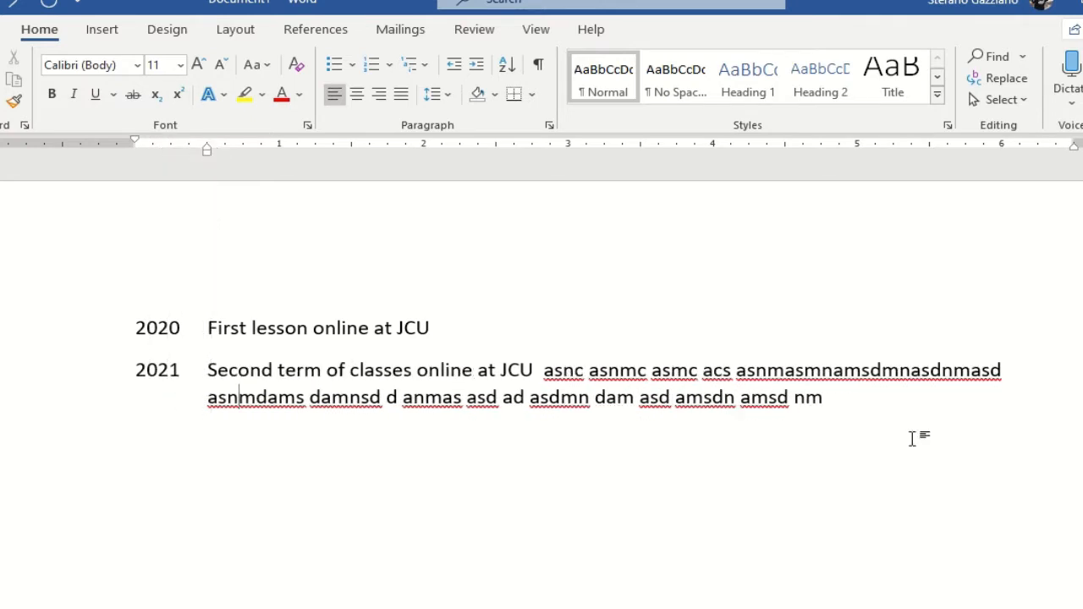
Step: Continue the 2021 entry with "at this point I have set a left indentation for all 'hanging lines'", putting the last two words in double quotes
{"action": "left_click", "coordinate": [852, 409]}
{"action": "type", "text": "at this point "}
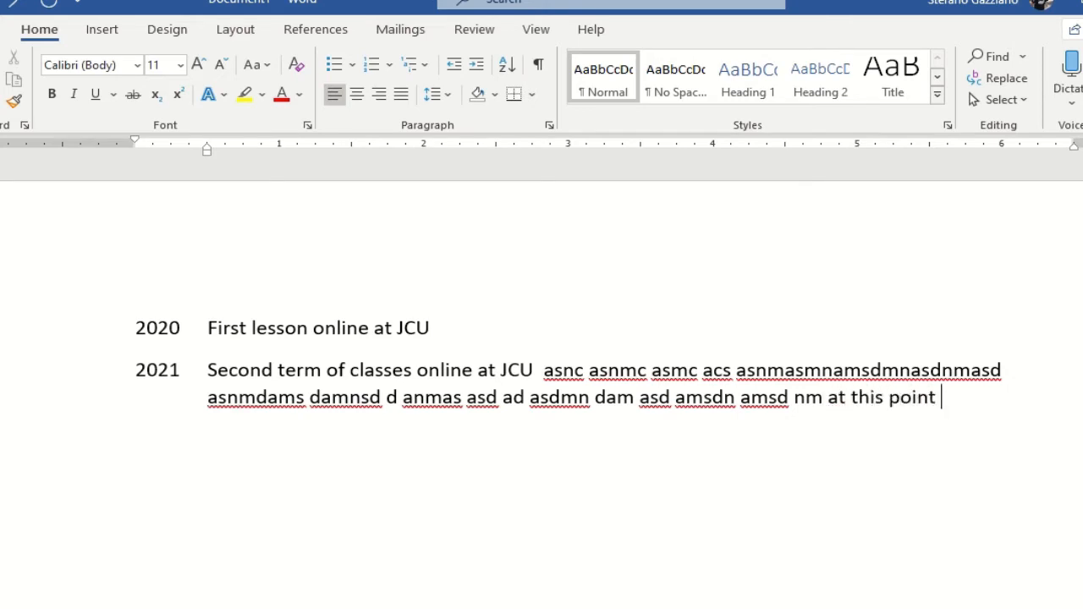
{"action": "type", "text": "I have set a "}
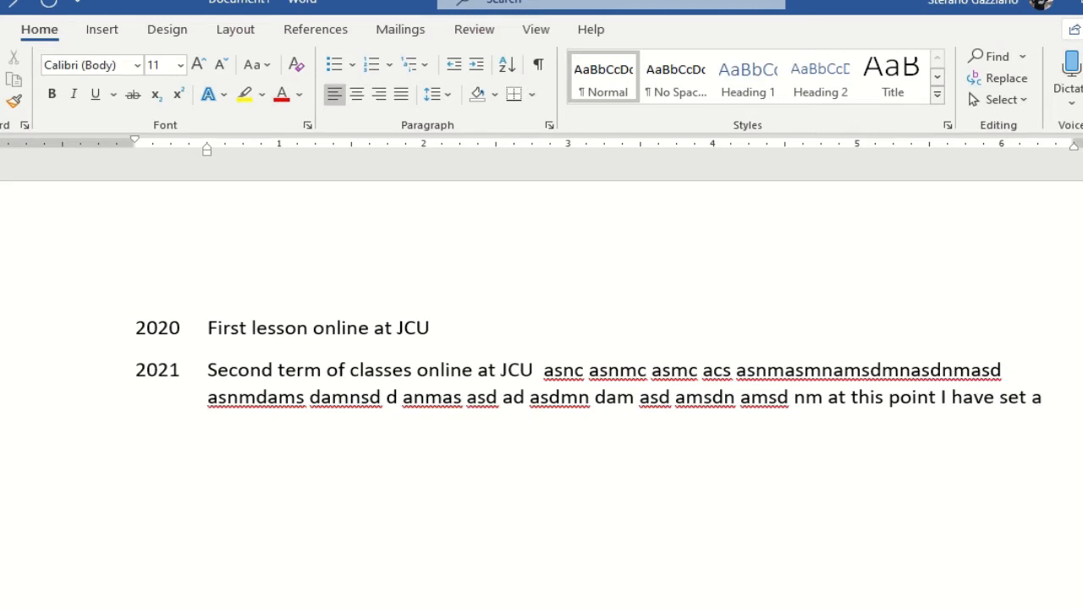
{"action": "type", "text": "left inde"}
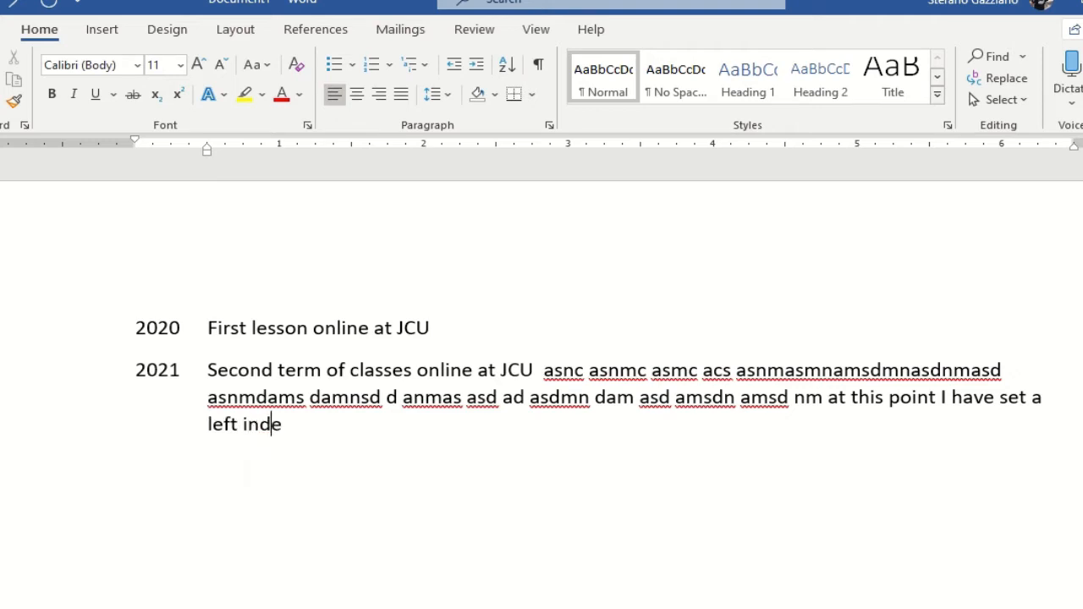
{"action": "type", "text": "ntation for all "}
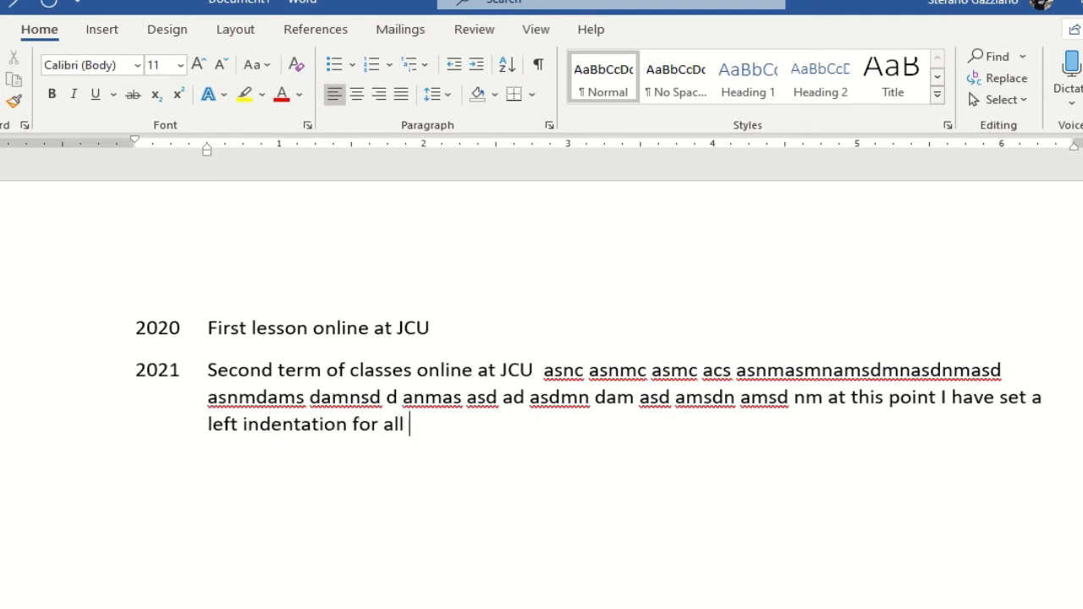
{"action": "type", "text": "\"ga"}
{"action": "key", "text": "BackSpace"}
{"action": "key", "text": "BackSpace"}
{"action": "type", "text": "hanging"}
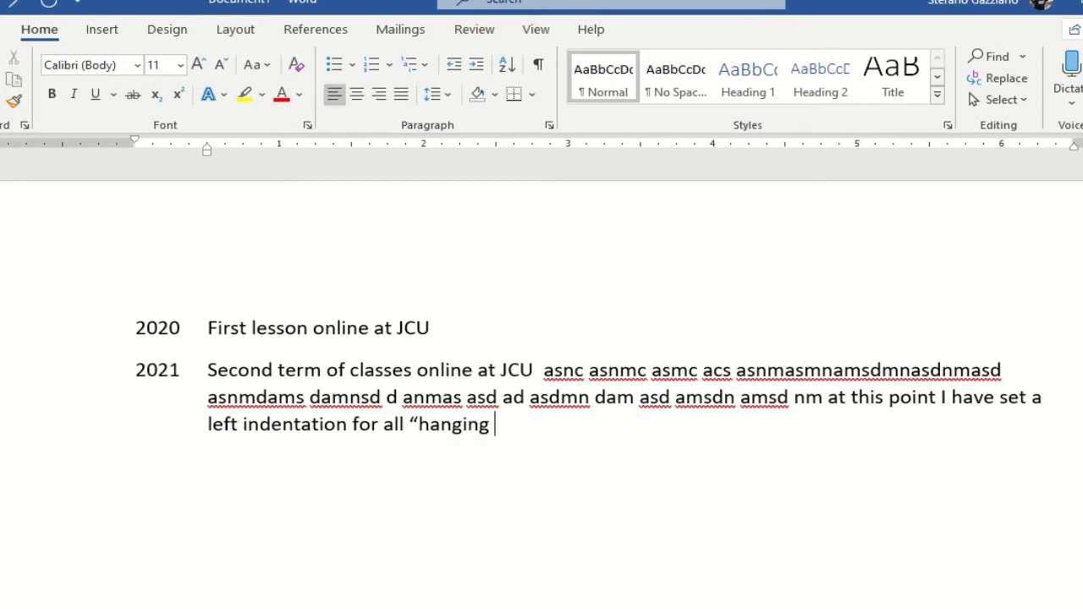
{"action": "type", "text": " lines"}
{"action": "type", "text": "\""}
Step: Finish the 2021 entry with "lines of text after a first line,"
{"action": "type", "text": " li"}
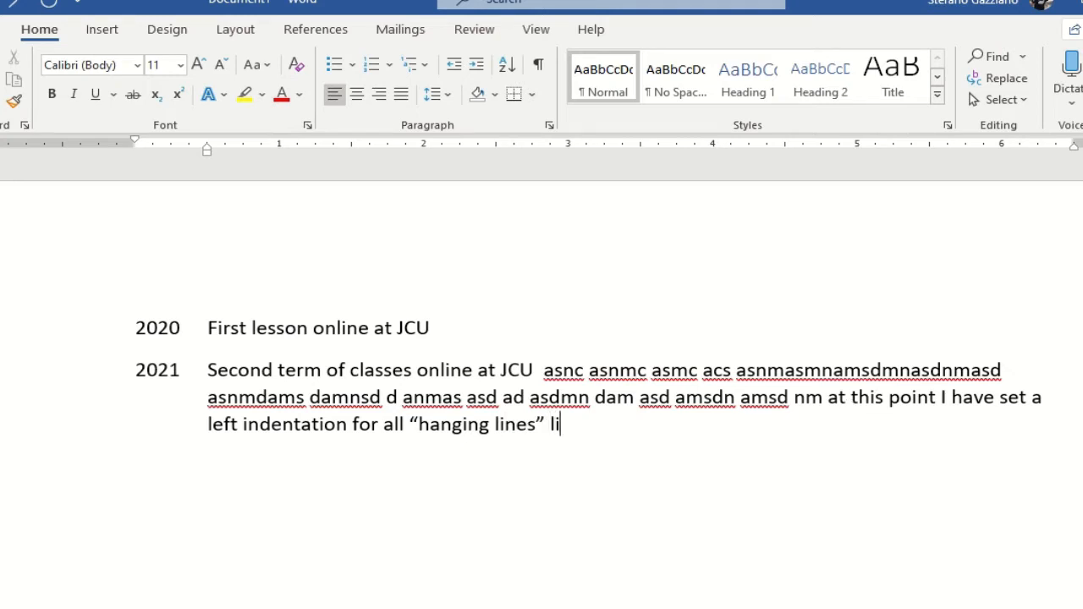
{"action": "type", "text": "nes of text af"}
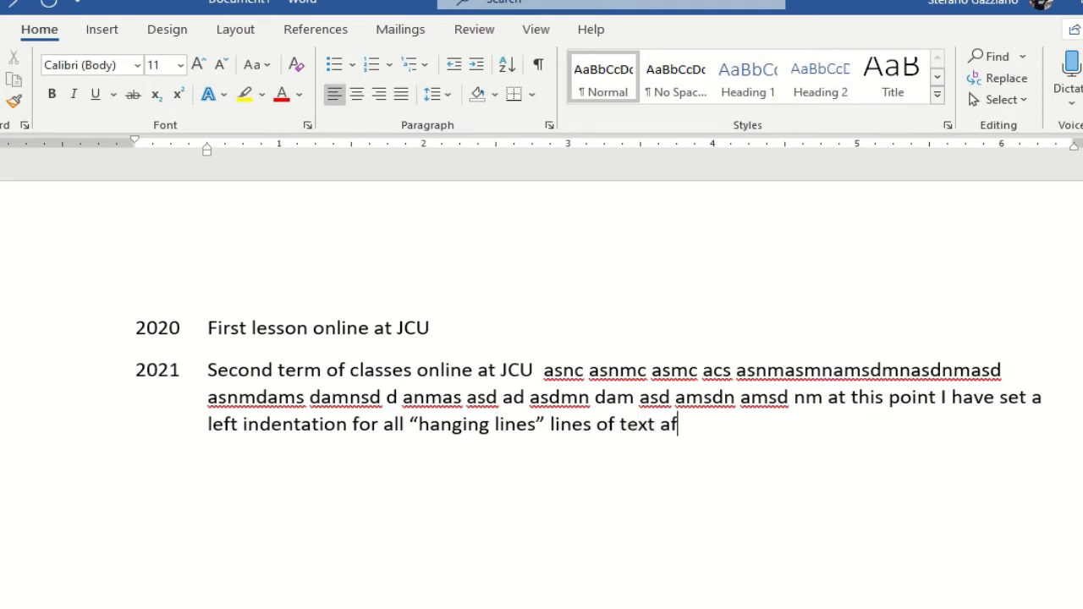
{"action": "type", "text": "ter th f"}
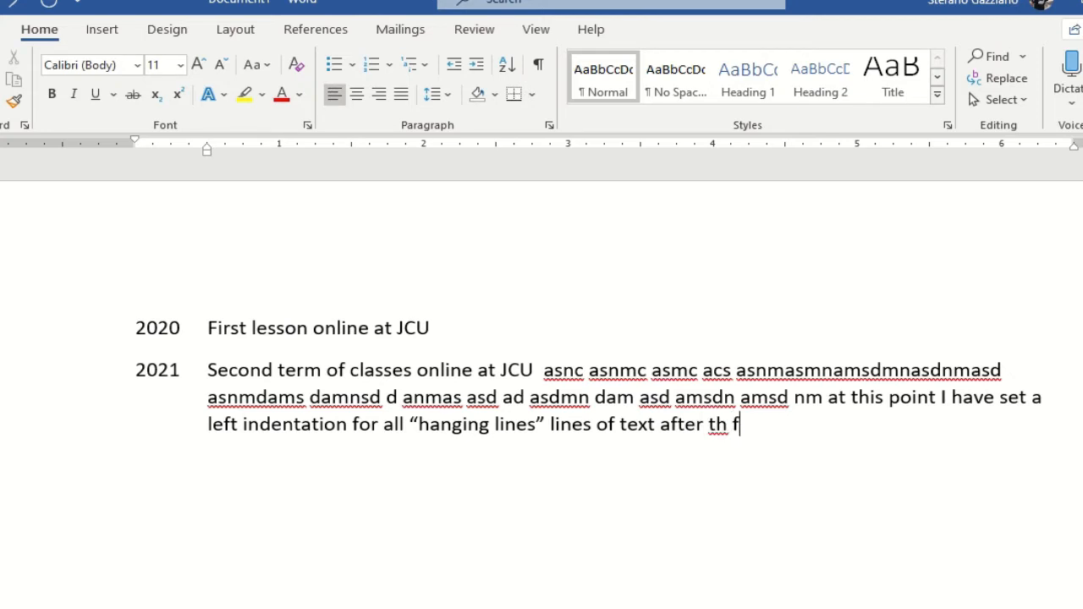
{"action": "key", "text": "BackSpace"}
{"action": "key", "text": "BackSpace"}
{"action": "key", "text": "BackSpace"}
{"action": "key", "text": "BackSpace"}
{"action": "type", "text": "a first line."}
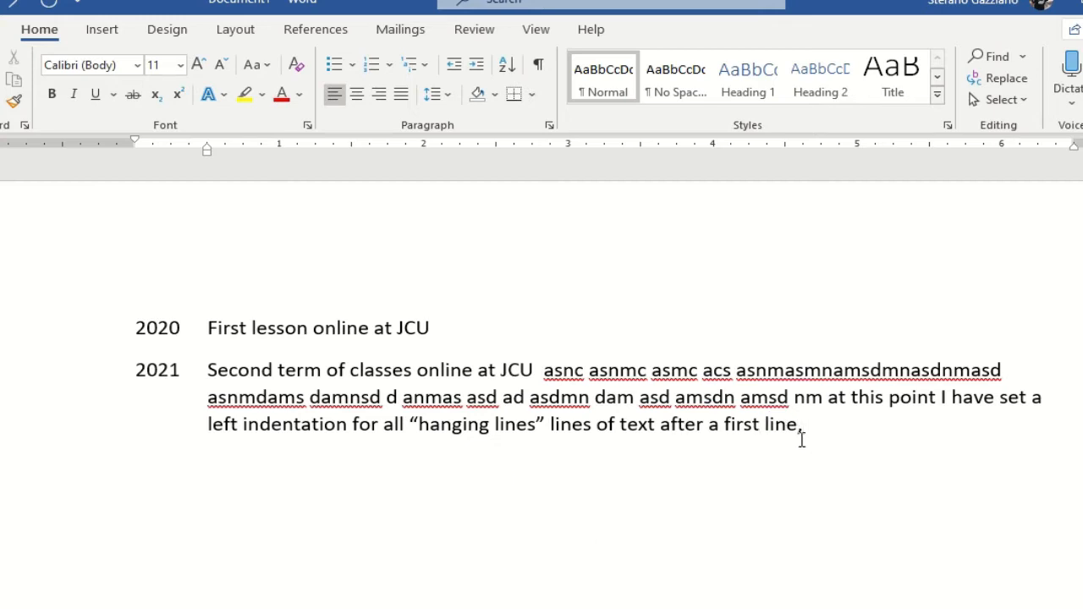
Step: Start a new entry as 2022, a tab, and "Well I assume by this time we shall remember with interest the period"
{"action": "key", "text": "Return"}
{"action": "type", "text": "2022"}
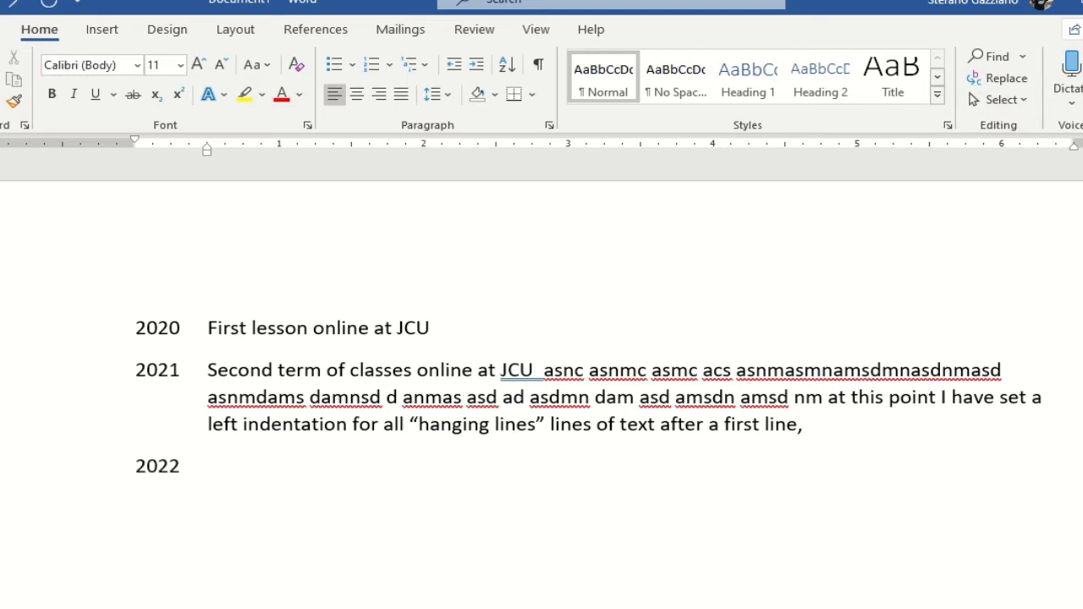
{"action": "key", "text": "Tab"}
{"action": "type", "text": "Well I assume by "}
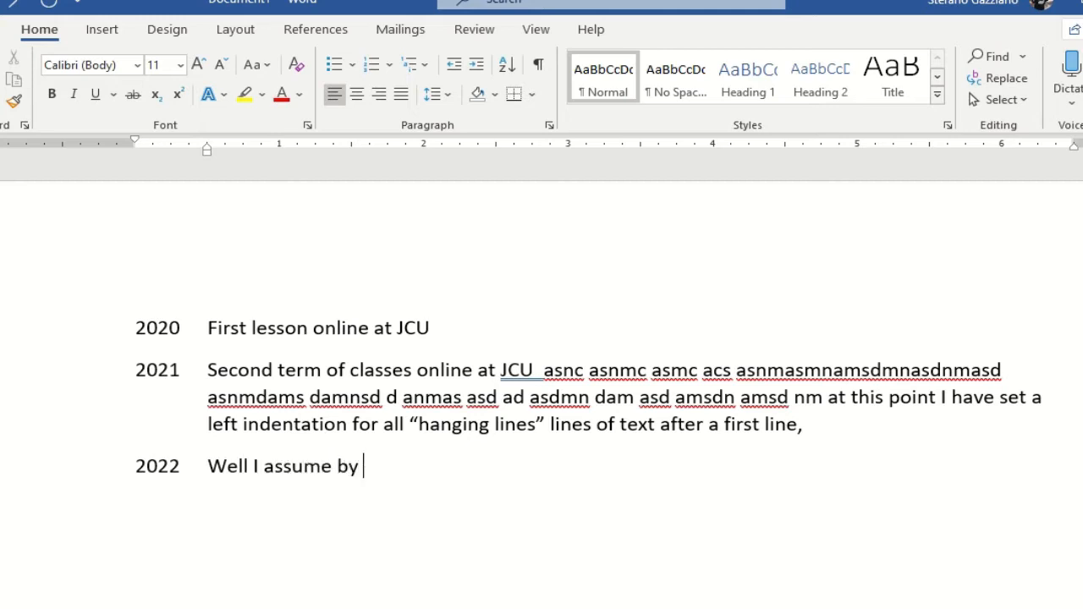
{"action": "type", "text": "this time "}
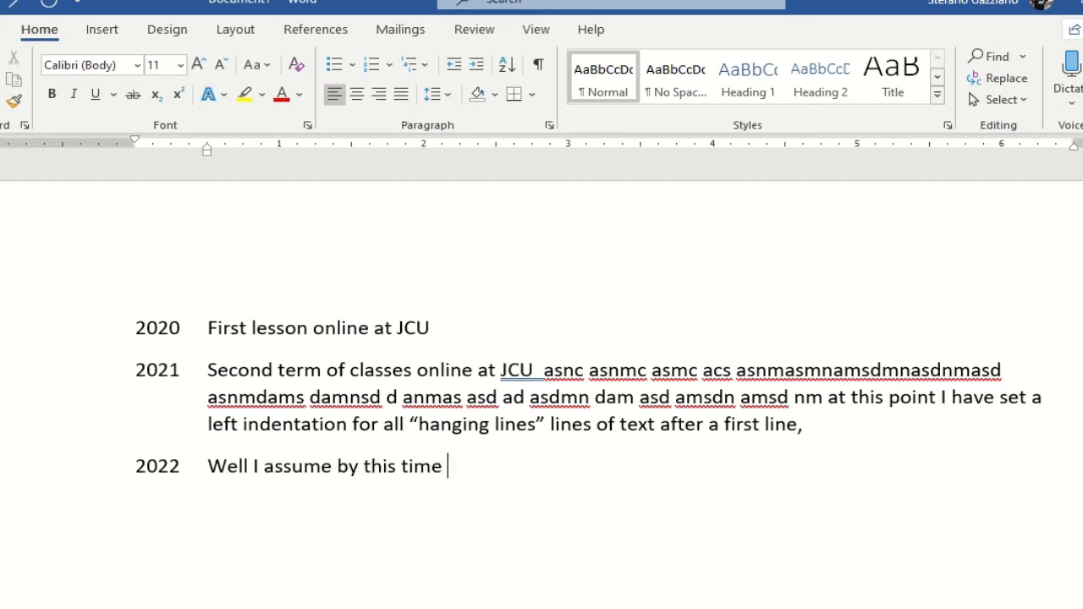
{"action": "type", "text": "we shall rem"}
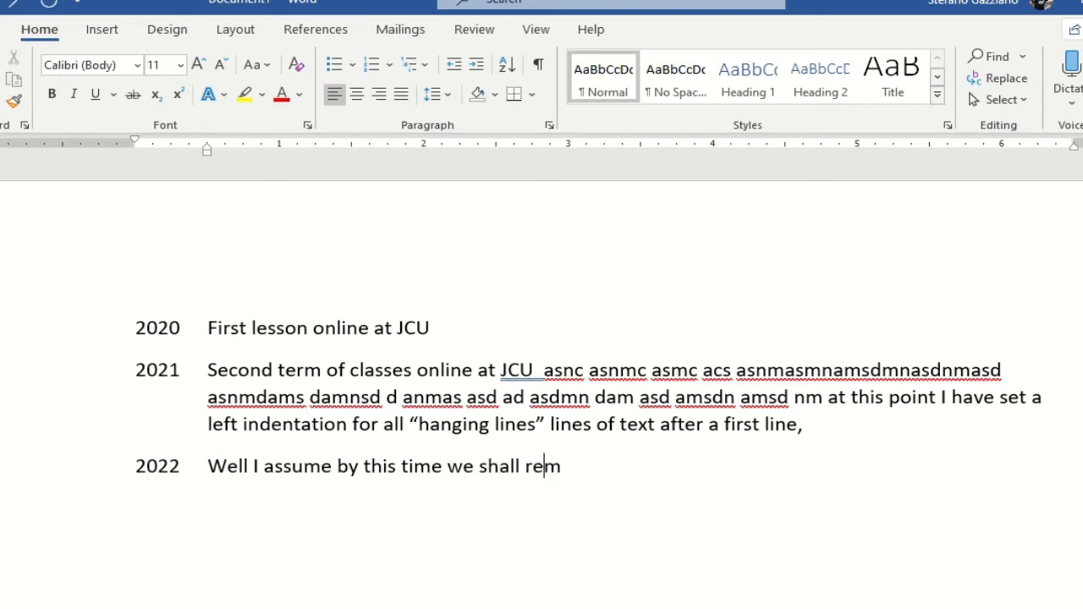
{"action": "type", "text": "ember with "}
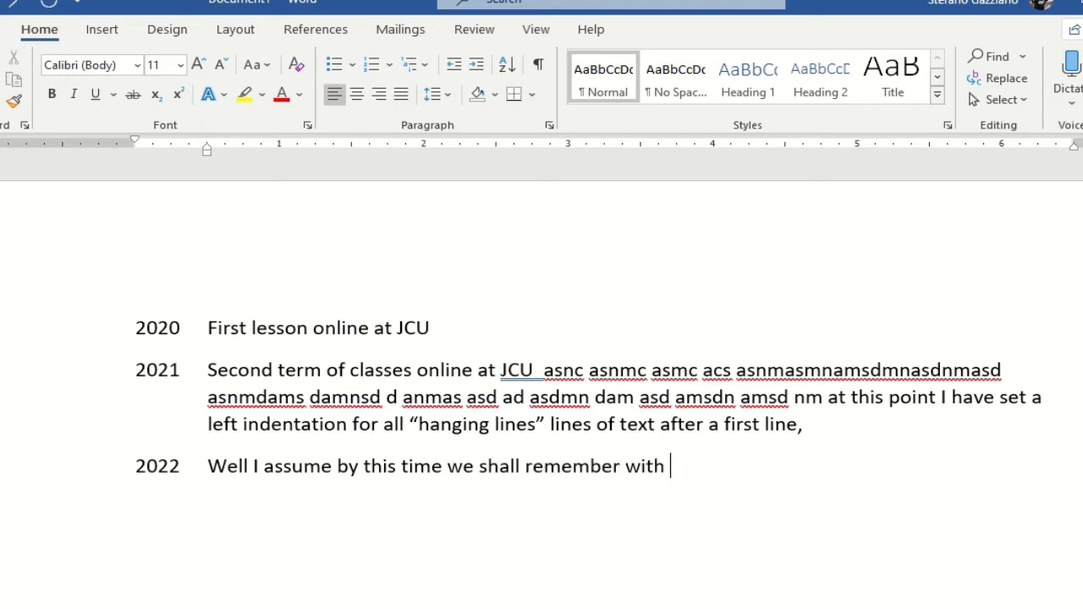
{"action": "type", "text": "interest "}
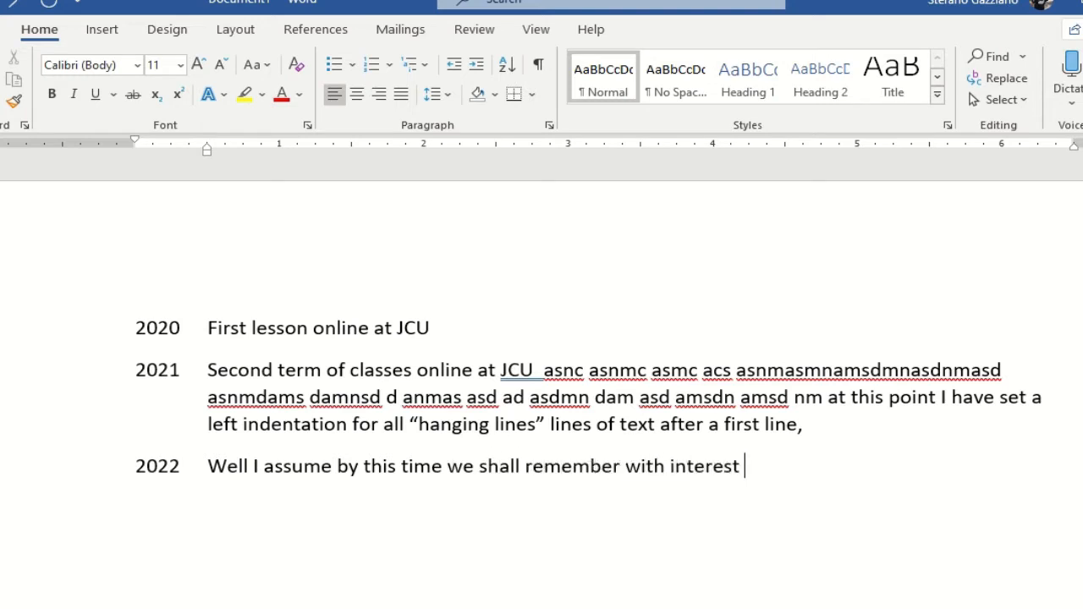
{"action": "type", "text": "the period "}
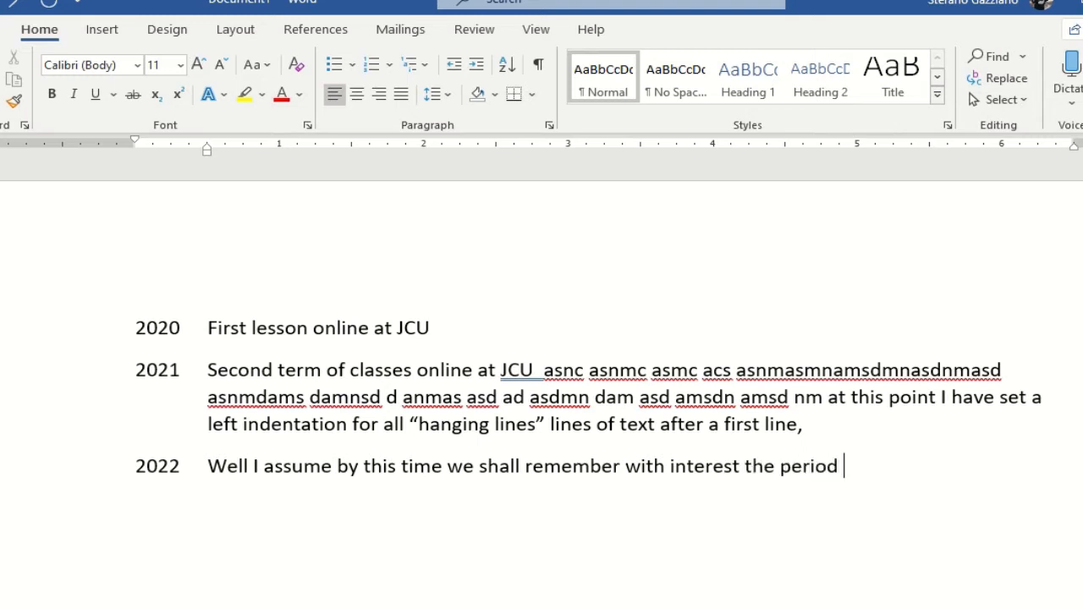
Step: Continue the 2022 entry with "when we learned that it was not really absolutely necessary to attend"
{"action": "type", "text": "when we lea"}
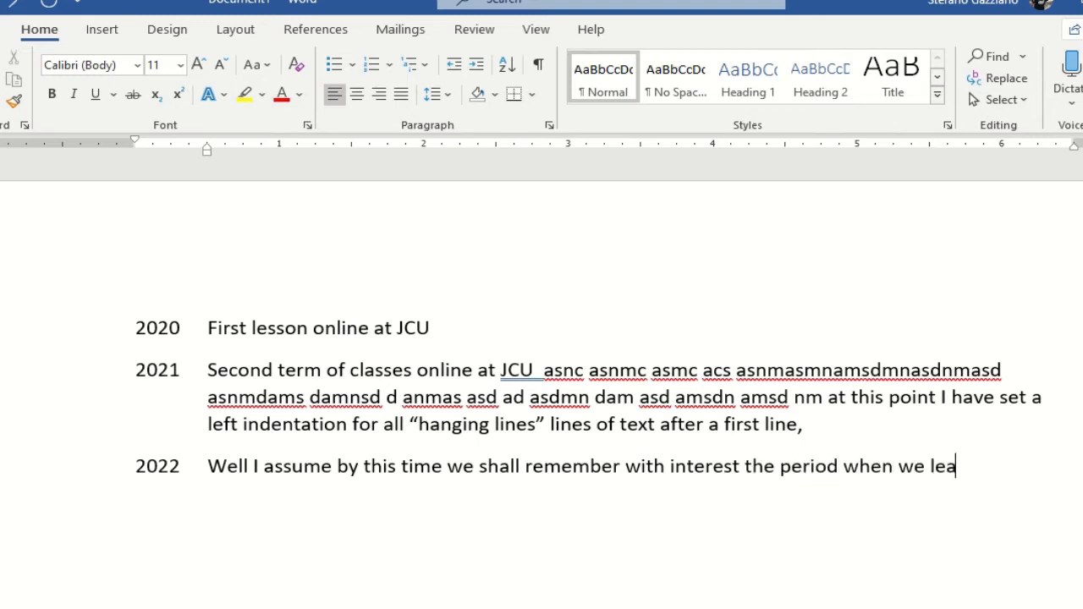
{"action": "type", "text": "rned that it "}
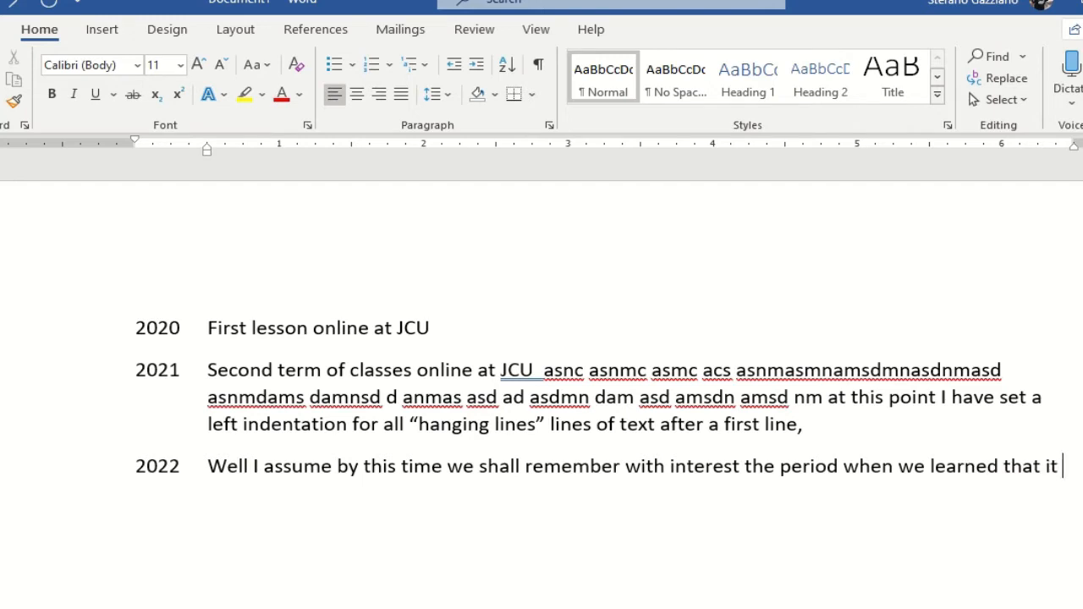
{"action": "type", "text": "was not r"}
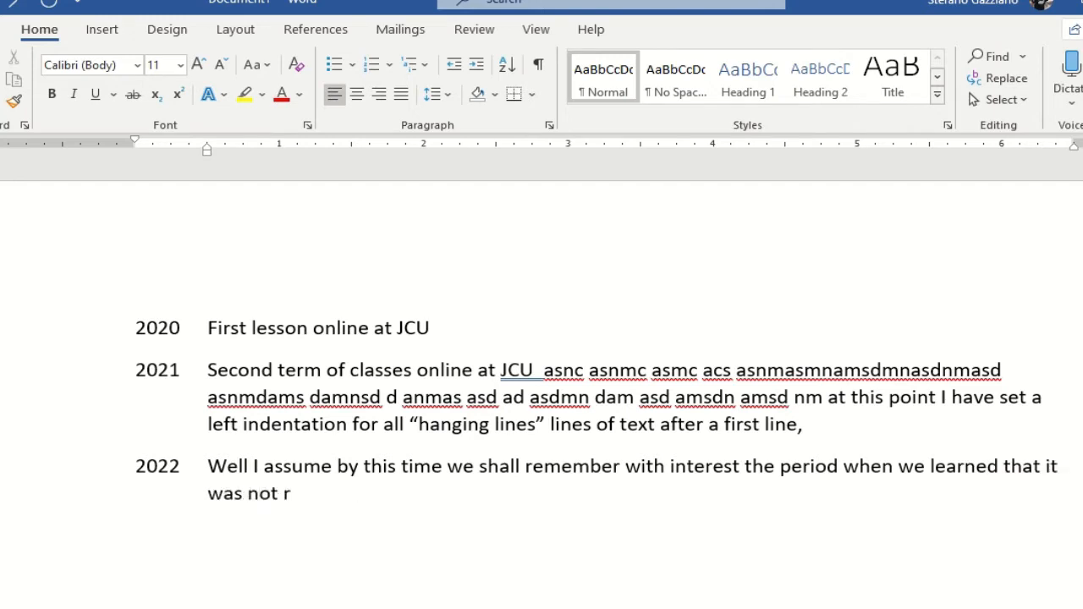
{"action": "type", "text": "eally abs"}
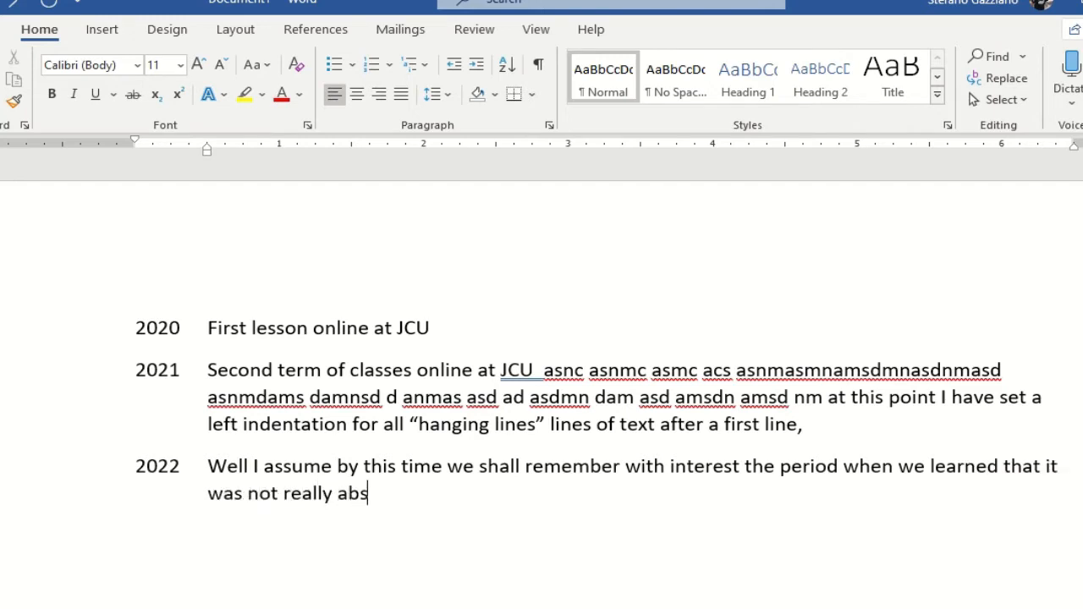
{"action": "type", "text": "olutely nec"}
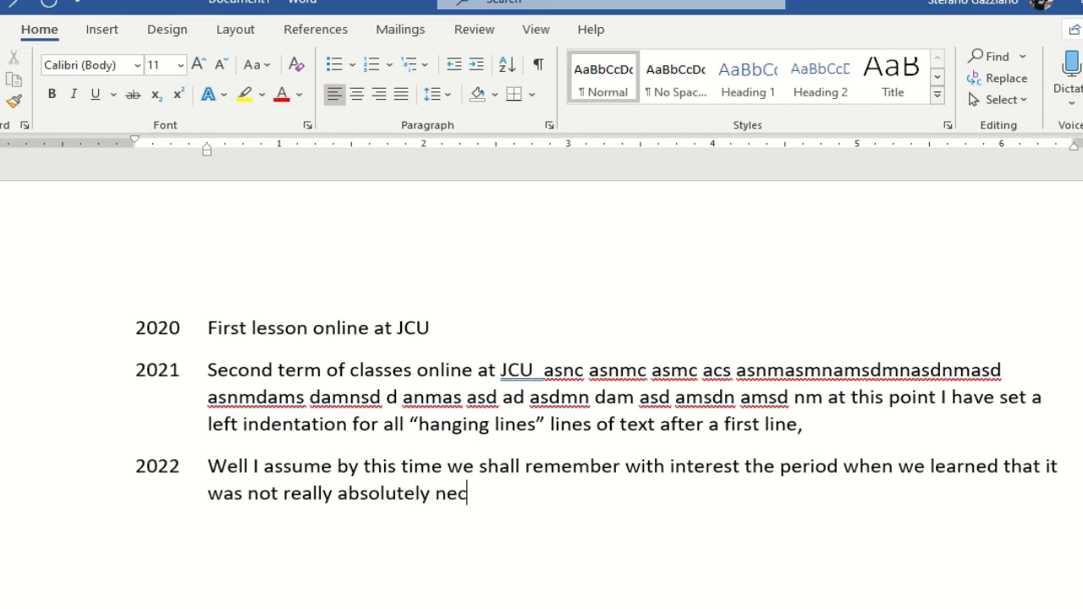
{"action": "type", "text": "cessar"}
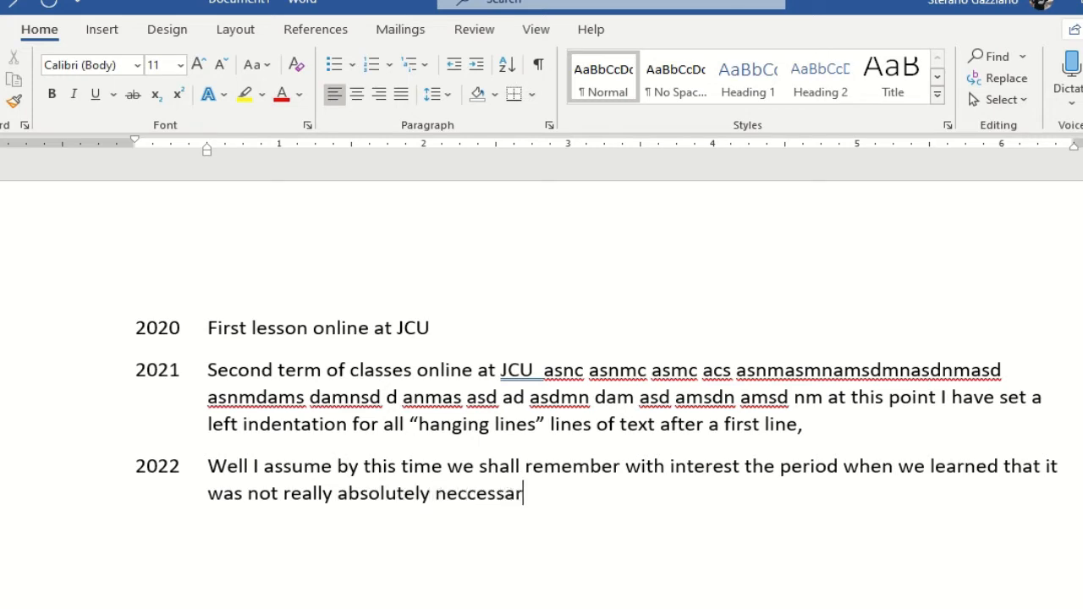
{"action": "key", "text": "BackSpace"}
{"action": "key", "text": "BackSpace"}
{"action": "key", "text": "BackSpace"}
{"action": "key", "text": "BackSpace"}
{"action": "key", "text": "BackSpace"}
{"action": "key", "text": "BackSpace"}
{"action": "type", "text": "essary to attend "}
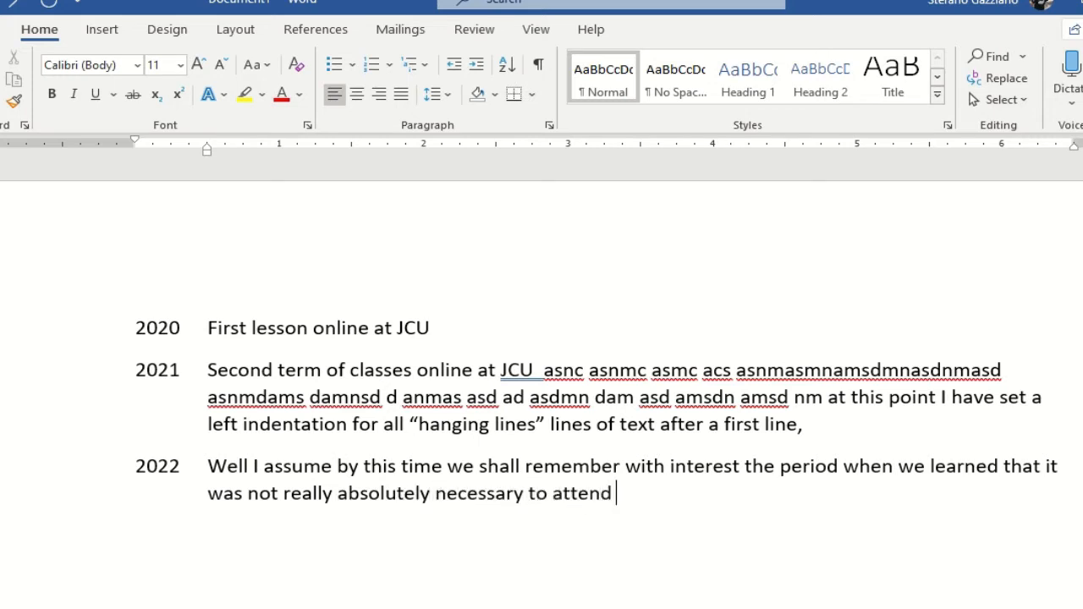
Step: Finish the 2022 entry with "all thos meetingd st st st st" and start a new paragraph below it
{"action": "type", "text": "all thos "}
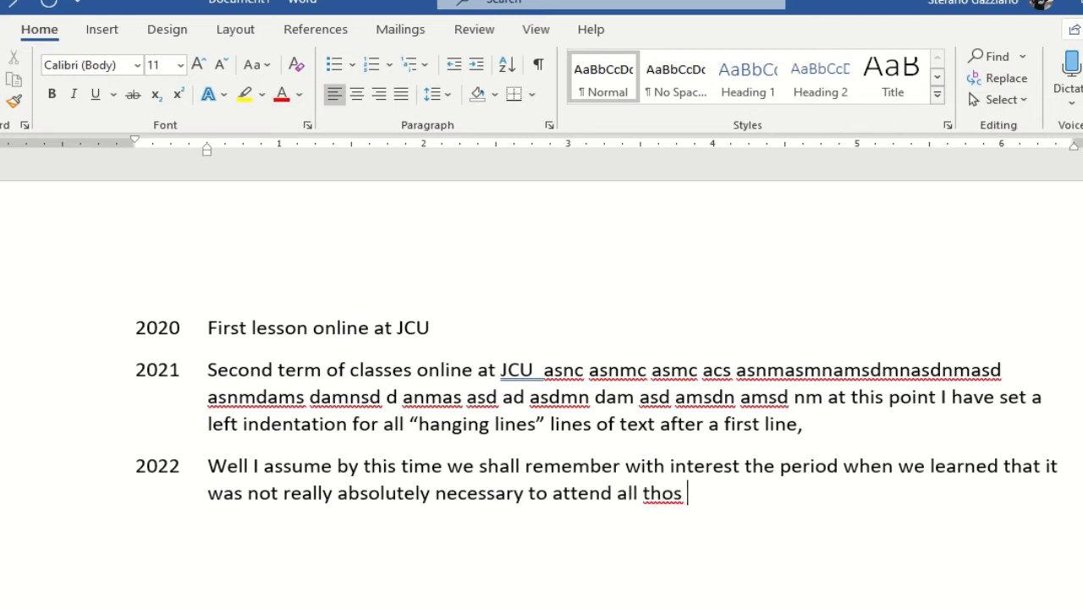
{"action": "type", "text": "meetingd "}
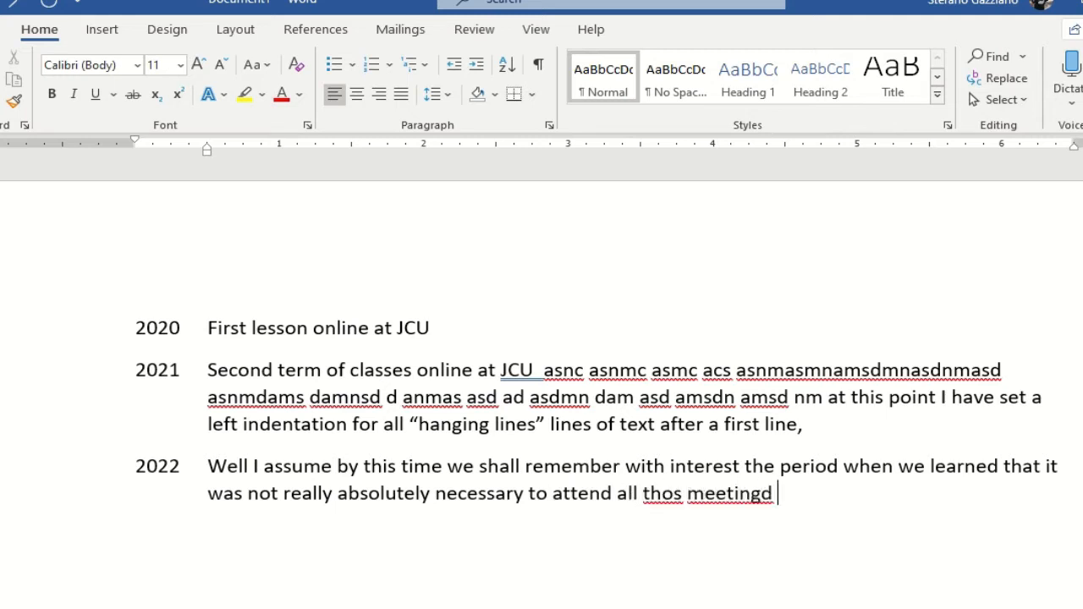
{"action": "type", "text": "st st st st"}
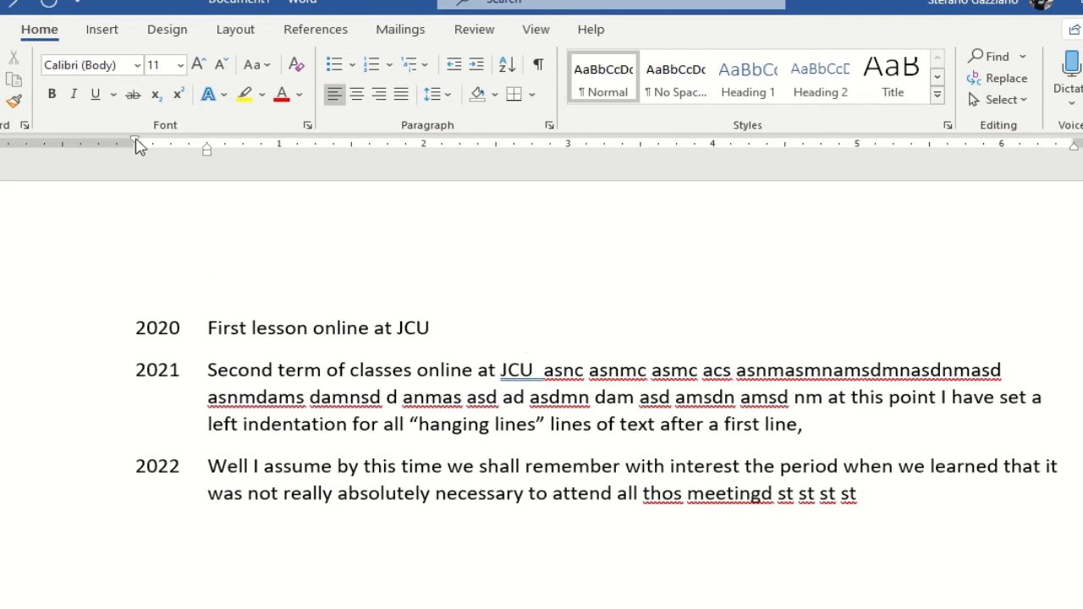
{"action": "left_click", "coordinate": [206, 149]}
{"action": "left_click", "coordinate": [207, 149]}
{"action": "key", "text": "Return"}
Step: Insert an empty paragraph above the 2020 entry and place the cursor in it
{"action": "key", "text": "Up"}
{"action": "key", "text": "Up"}
{"action": "key", "text": "Up"}
{"action": "key", "text": "Up"}
{"action": "key", "text": "Up"}
{"action": "key", "text": "Up"}
{"action": "key", "text": "Return"}
{"action": "key", "text": "Up"}
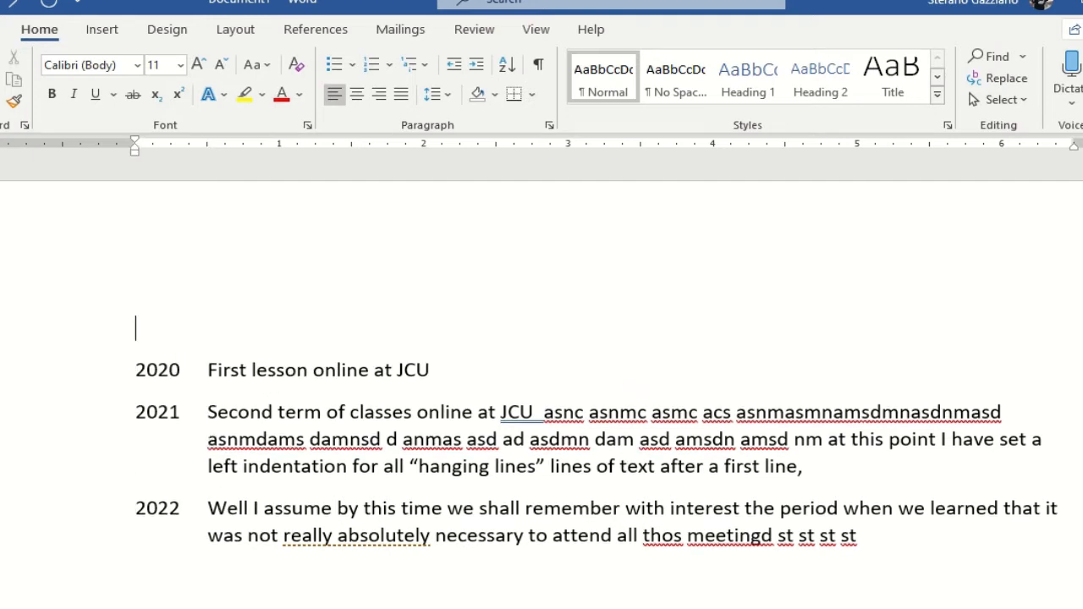
{"action": "type", "text": "AQ"}
{"action": "key", "text": "Tab"}
{"action": "type", "text": "alsakl"}
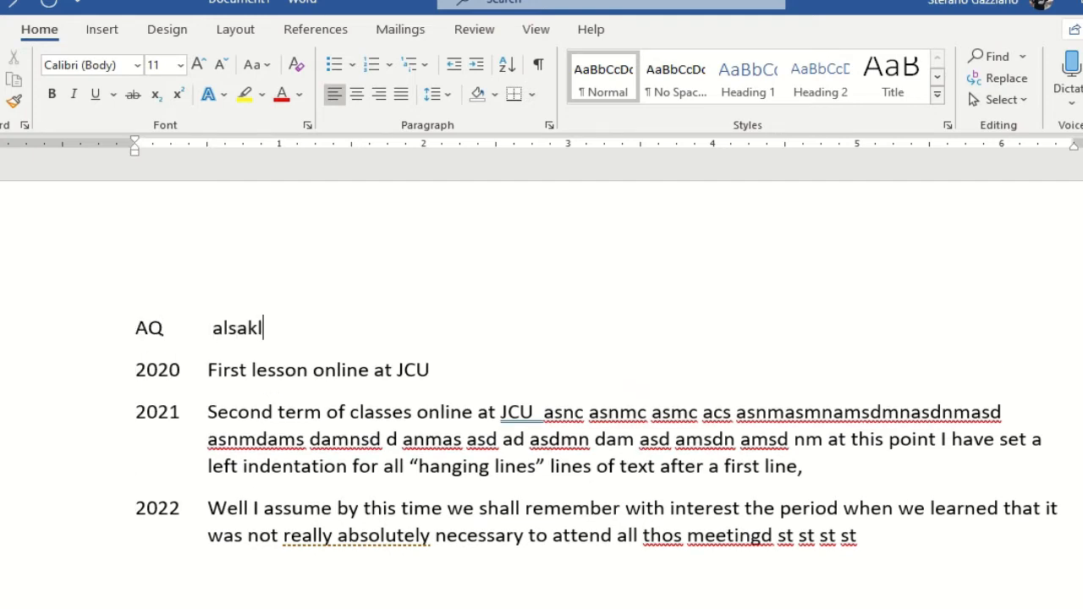
{"action": "key", "text": "BackSpace"}
{"action": "key", "text": "BackSpace"}
{"action": "key", "text": "BackSpace"}
{"action": "key", "text": "BackSpace"}
{"action": "key", "text": "BackSpace"}
{"action": "key", "text": "BackSpace"}
{"action": "key", "text": "BackSpace"}
{"action": "key", "text": "BackSpace"}
{"action": "key", "text": "BackSpace"}
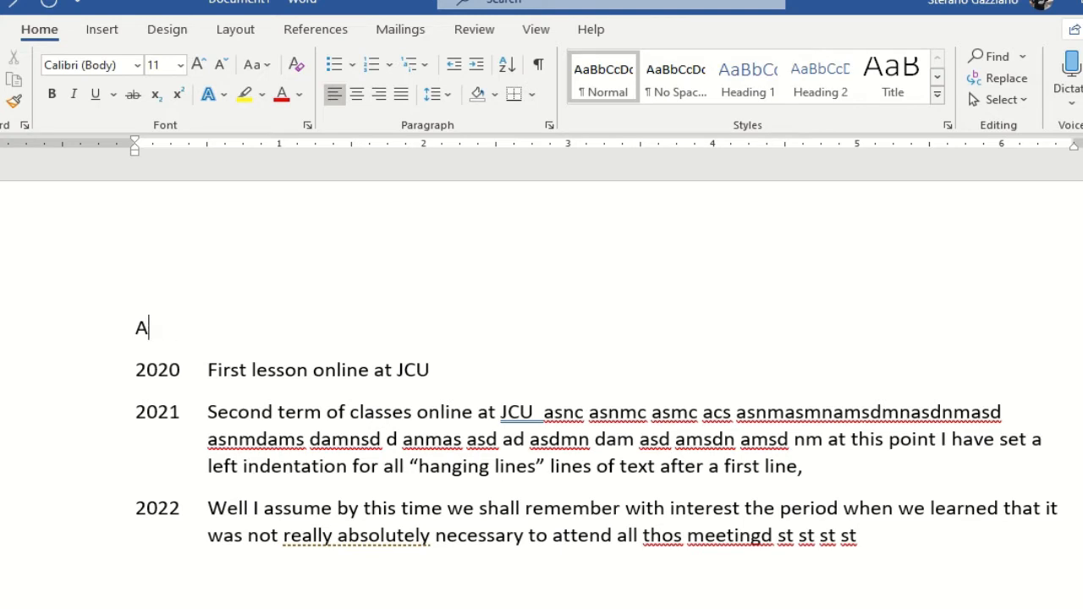
Step: Fill the paragraph above the 2020 entry with random filler text until it wraps onto a third line
{"action": "type", "text": "Abnabn"}
{"action": "type", "text": "AS ASBN "}
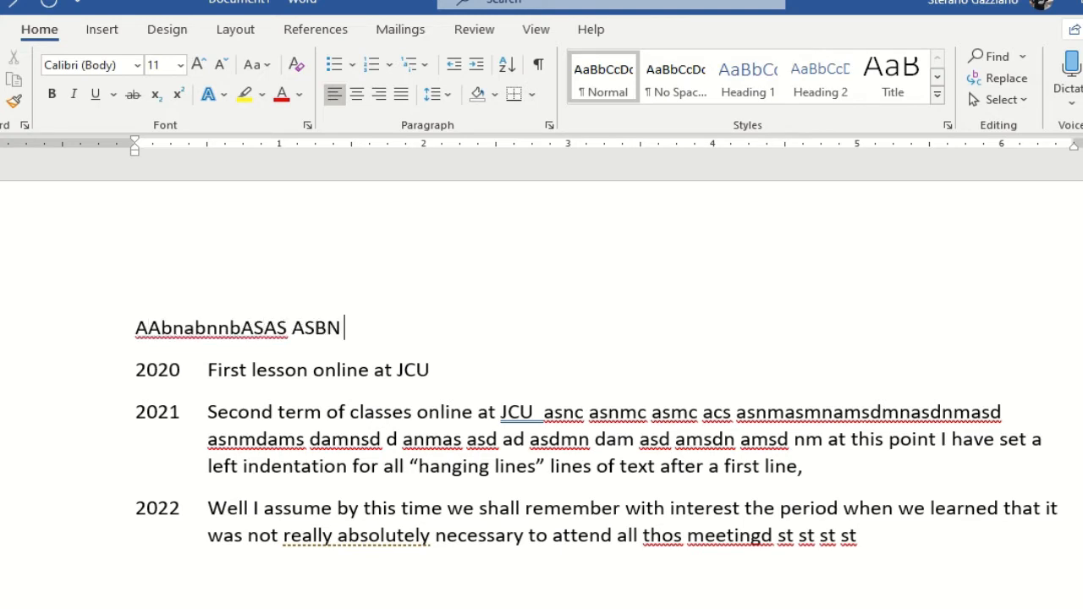
{"action": "type", "text": "Abn BNS NBA bn aNsb An s"}
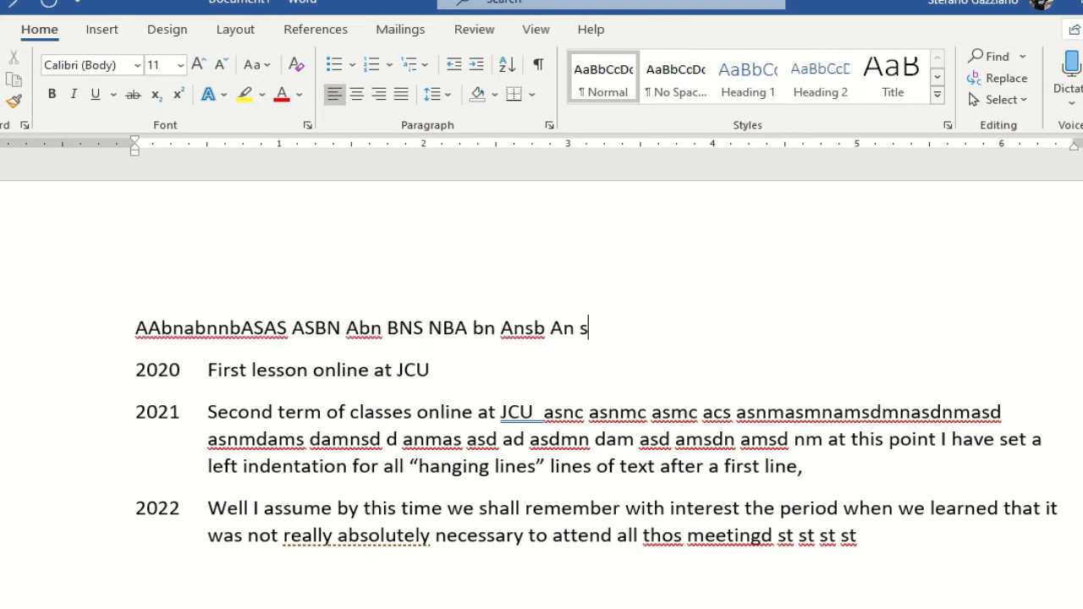
{"action": "type", "text": "nb ANB anbs nba SNBAS NBS N"}
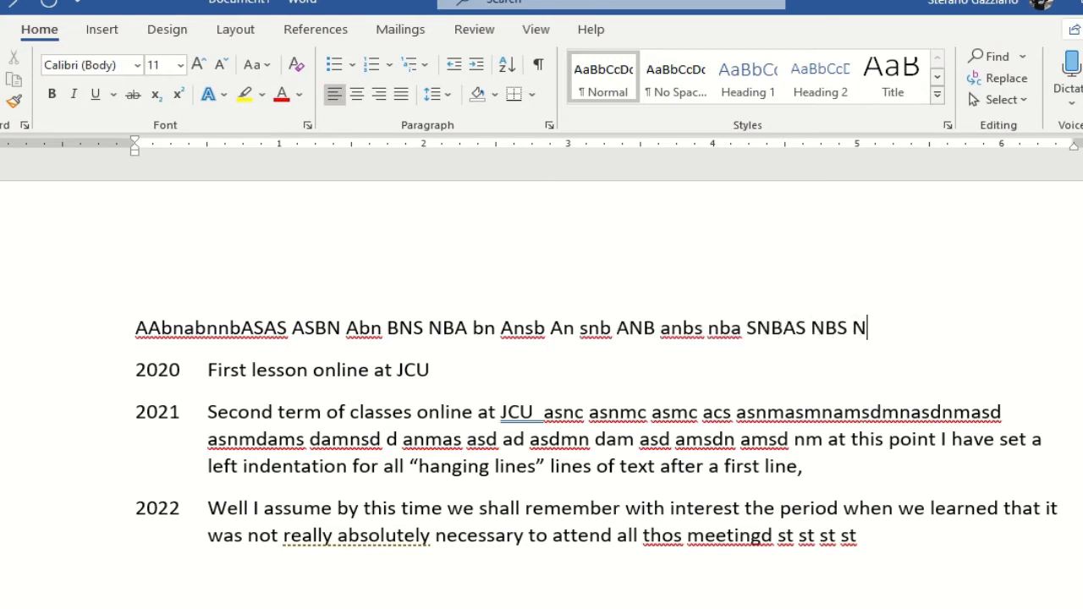
{"action": "type", "text": " sbnans nasb nas nbas nbas nas n"}
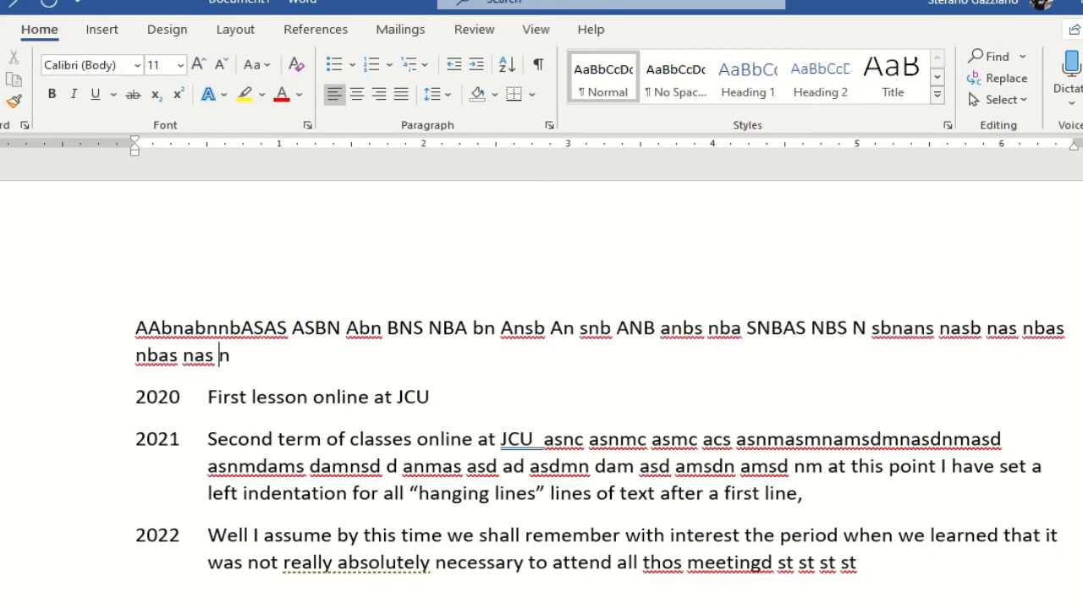
{"action": "type", "text": "as nasbasnas ns asnbasdbnasd "}
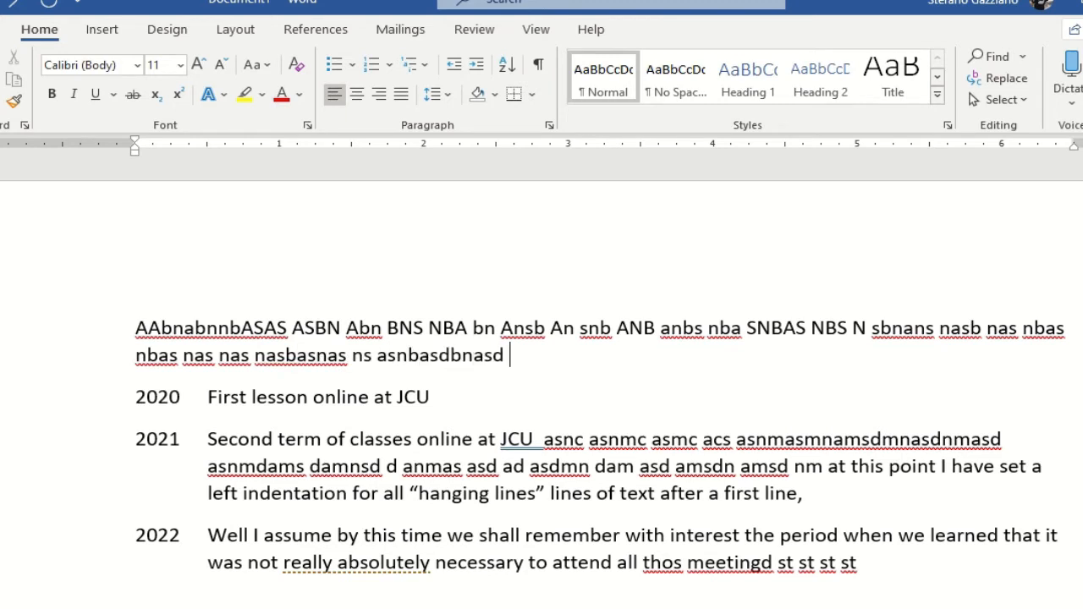
{"action": "type", "text": "nadna a ad asbnda and aasnbd"}
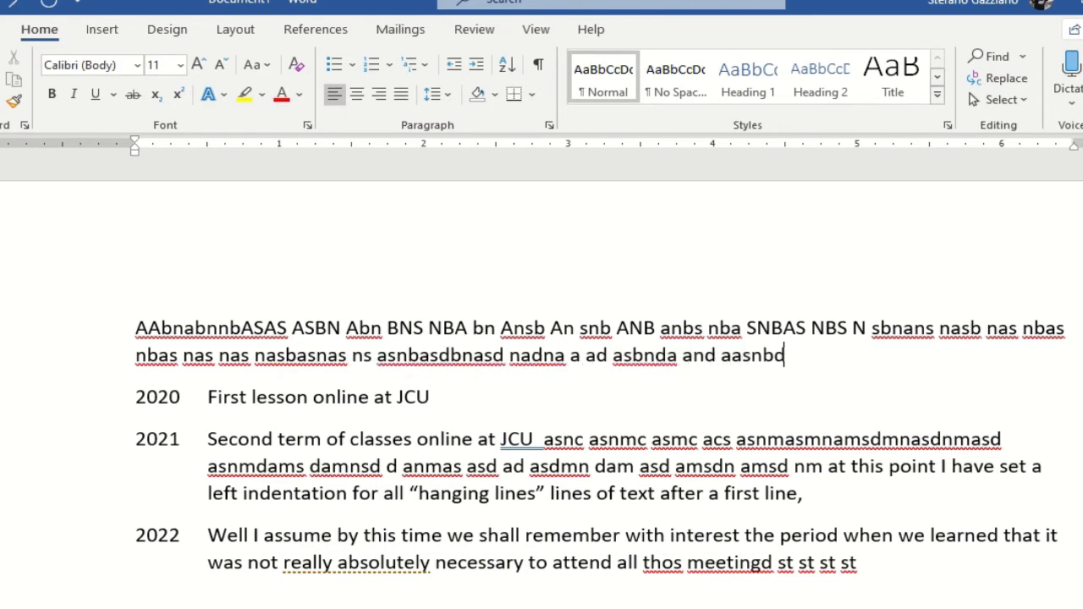
{"action": "type", "text": " nasd asdbn ad as asbnd asdn asndb n asd"}
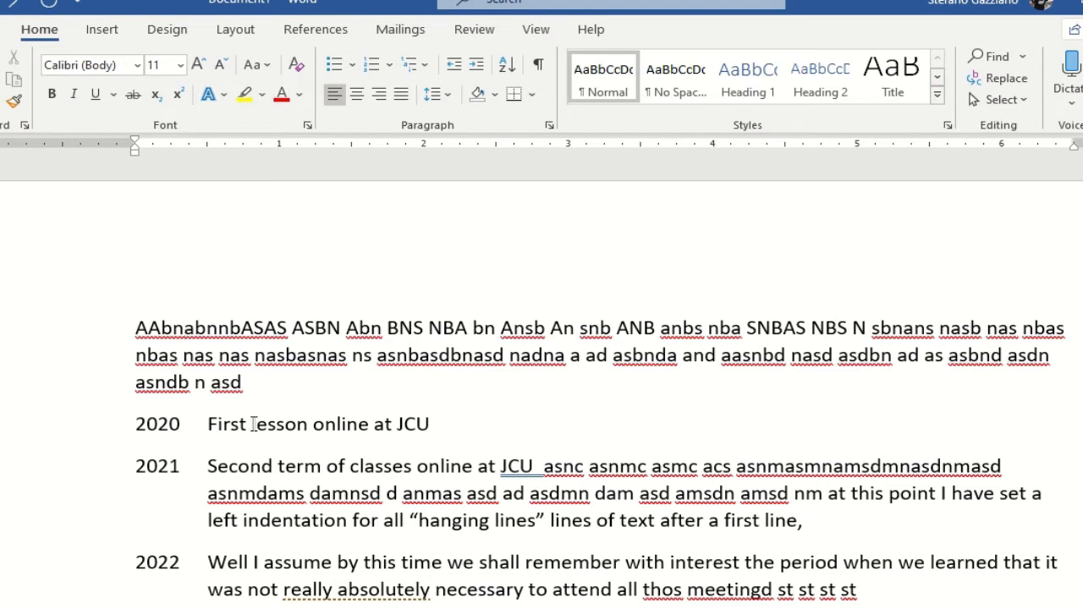
Step: Delete the 2020 label and the paragraph break before it, joining "First lesson online at JCU" to the filler paragraph
{"action": "left_click", "coordinate": [280, 496]}
{"action": "left_click", "coordinate": [208, 423]}
{"action": "key", "text": "BackSpace"}
{"action": "key", "text": "BackSpace"}
{"action": "key", "text": "BackSpace"}
{"action": "key", "text": "BackSpace"}
{"action": "key", "text": "BackSpace"}
{"action": "key", "text": "BackSpace"}
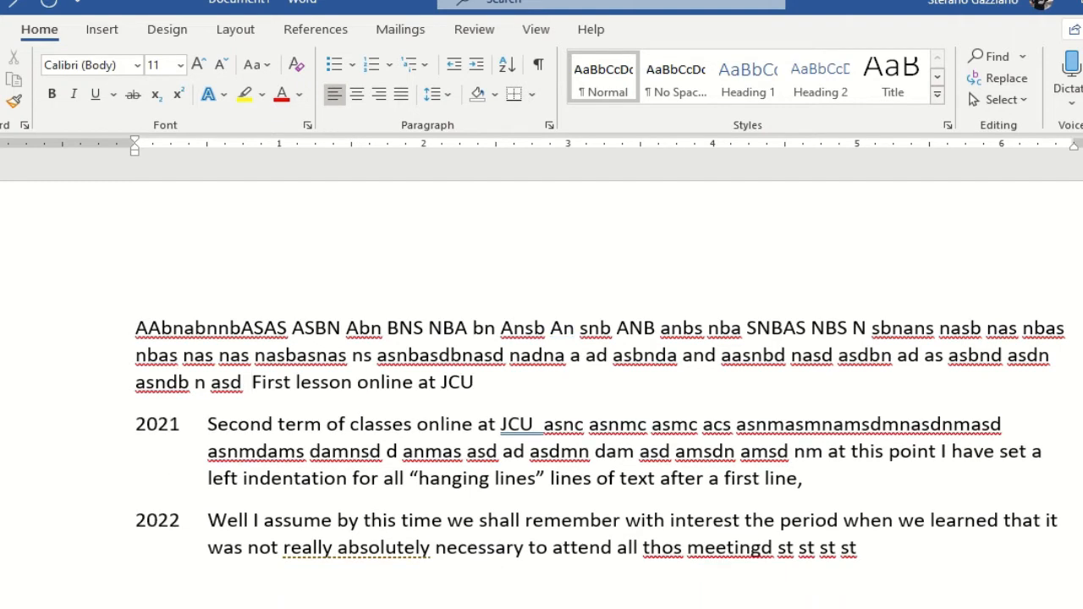
Step: Add 2020 and a tab at the beginning of the filler paragraph
{"action": "left_click", "coordinate": [136, 327]}
{"action": "type", "text": "2020"}
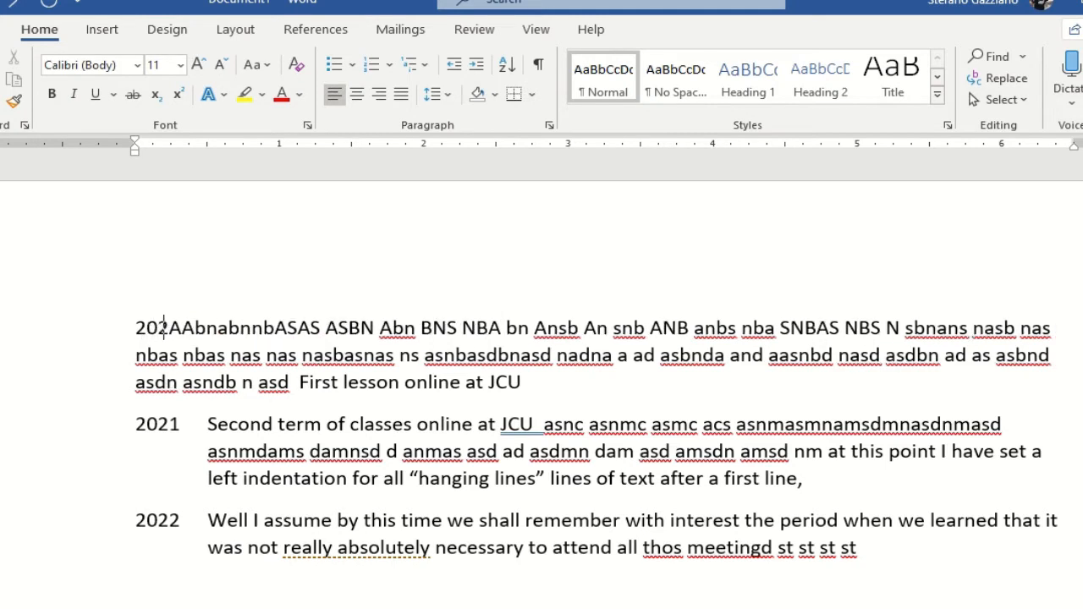
{"action": "key", "text": "Tab"}
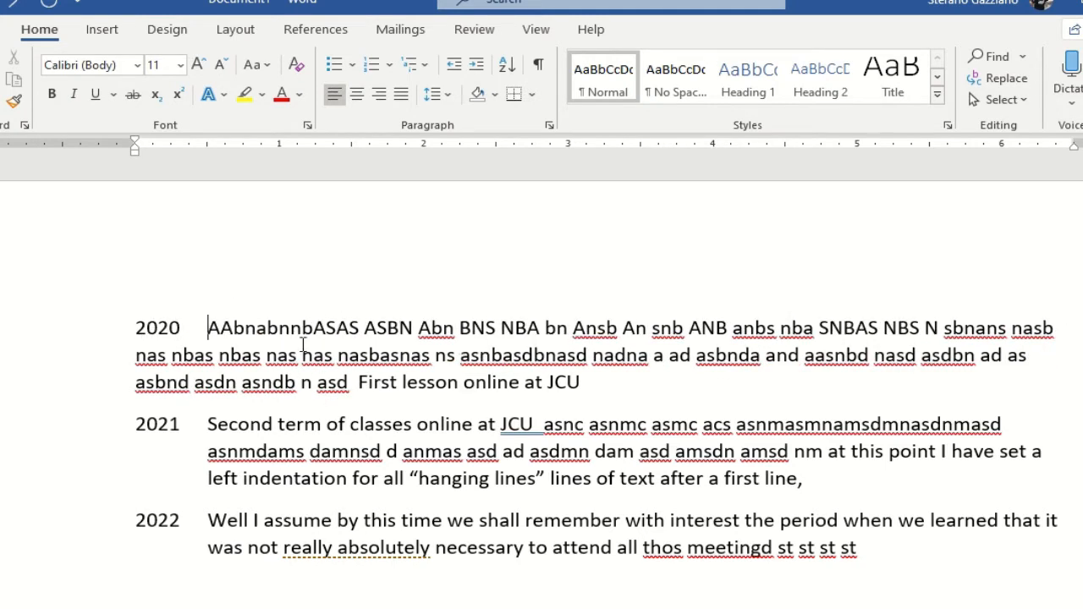
Step: Apply a hanging indent of about 0.56 inch to the 2020, 2021 and 2022 entries together using the ruler
{"action": "left_click", "coordinate": [269, 449]}
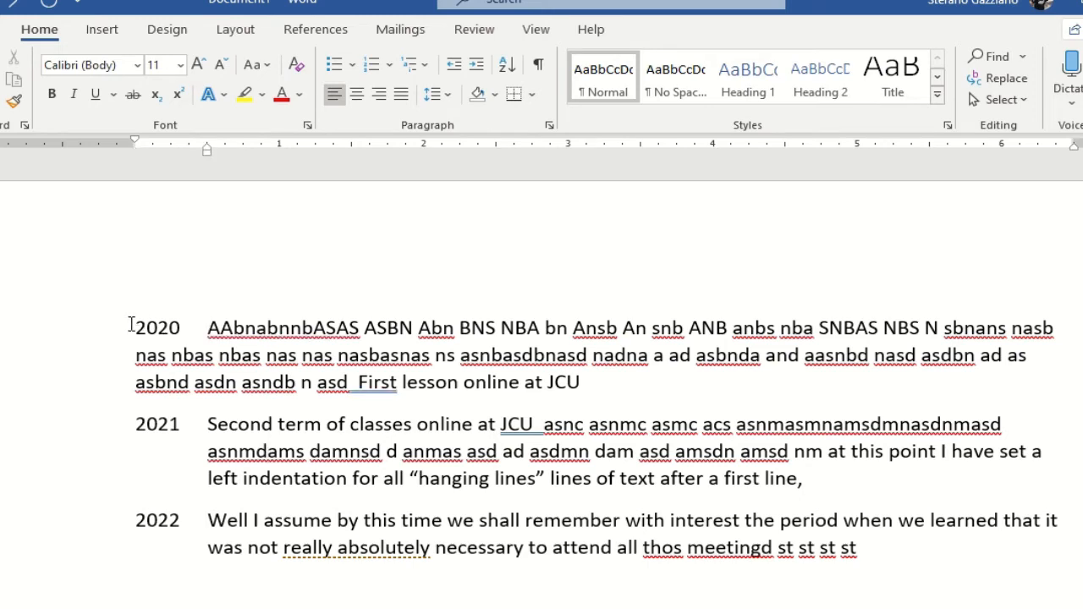
{"action": "left_click_drag", "start_coordinate": [131, 322], "coordinate": [918, 565]}
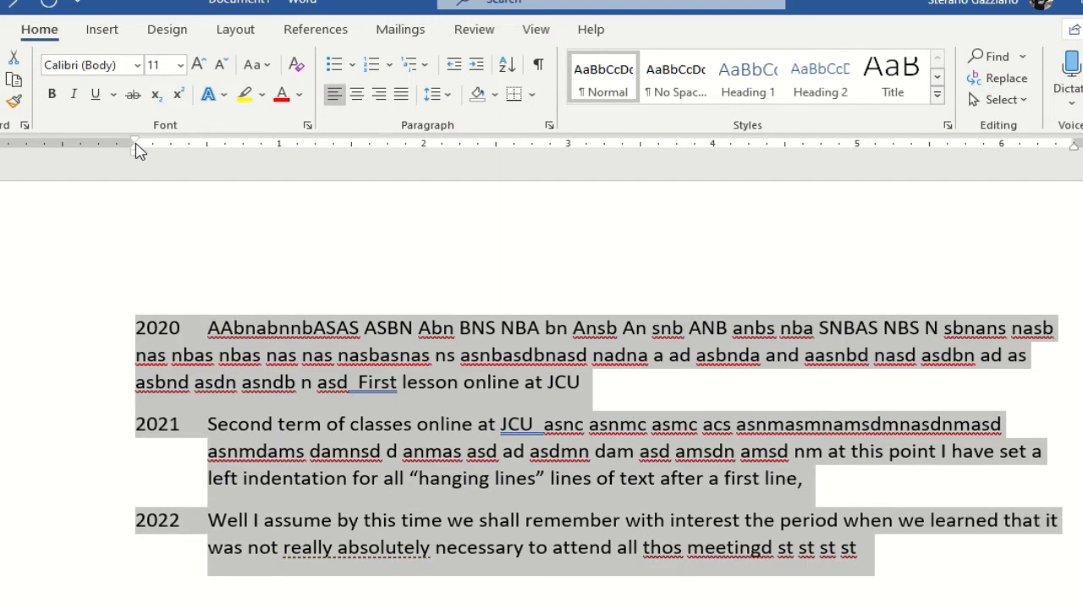
{"action": "left_click_drag", "start_coordinate": [135, 150], "coordinate": [218, 163]}
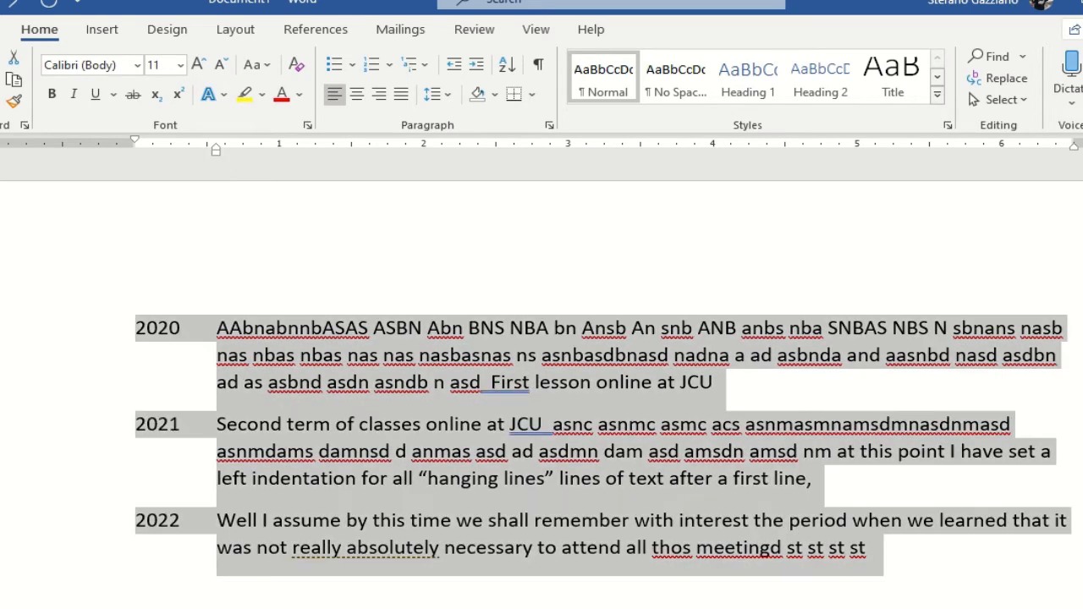
{"action": "left_click", "coordinate": [135, 588]}
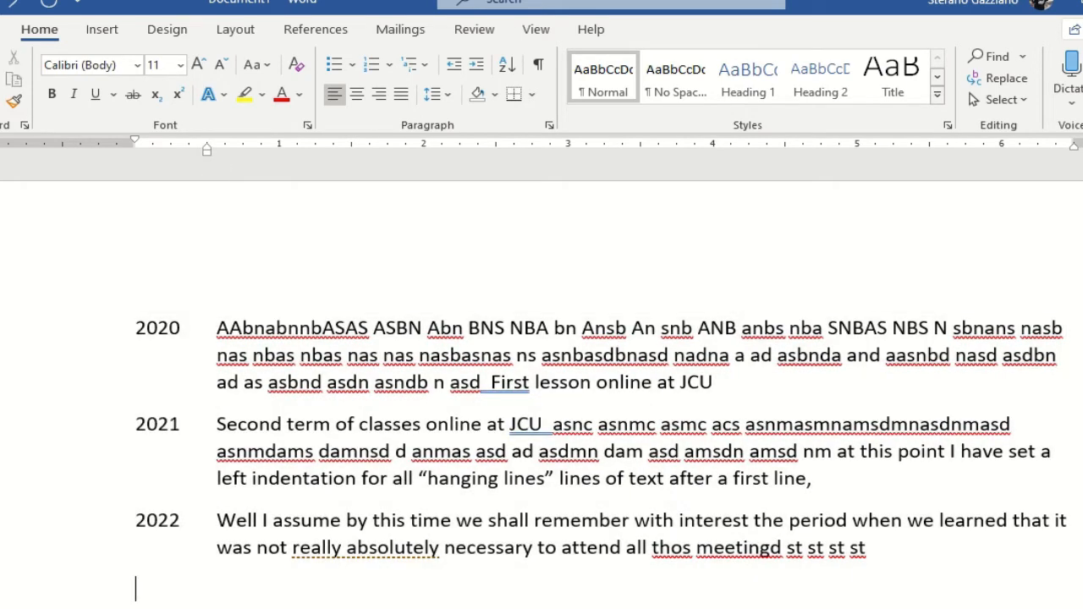
{"action": "key", "text": "alt+q"}
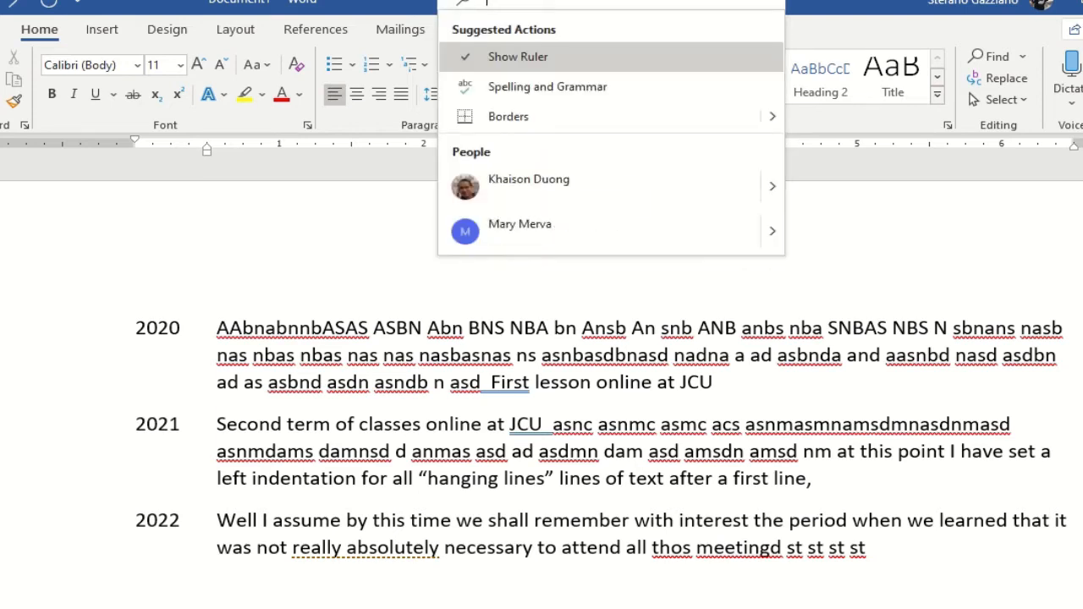
{"action": "key", "text": "Escape"}
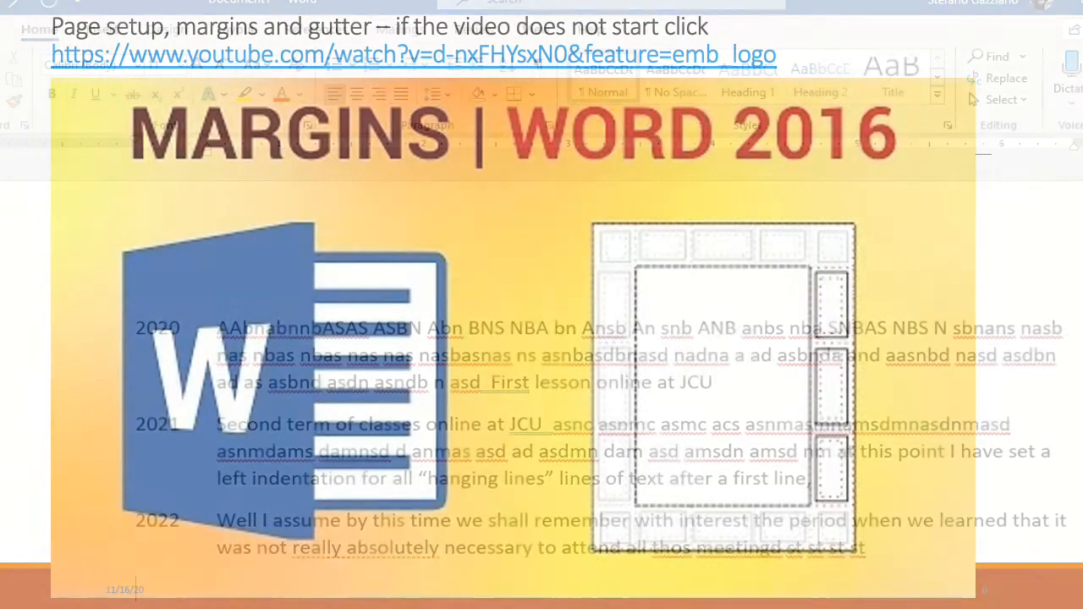